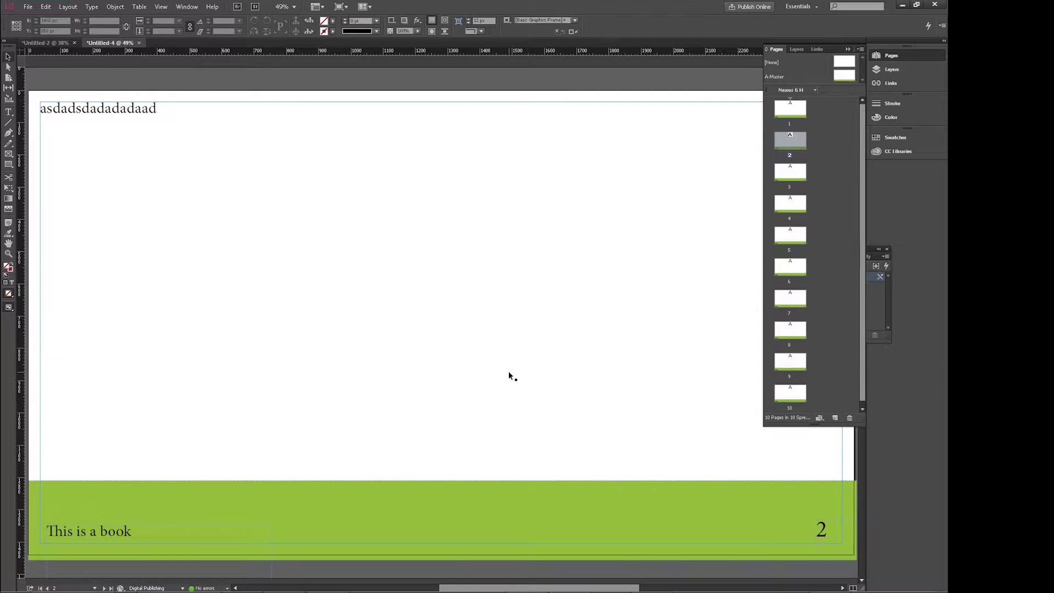
# Step: Collapse the Pages panel and scroll through the pages to inspect the green footers
pyautogui.scroll(10, 529, 355)
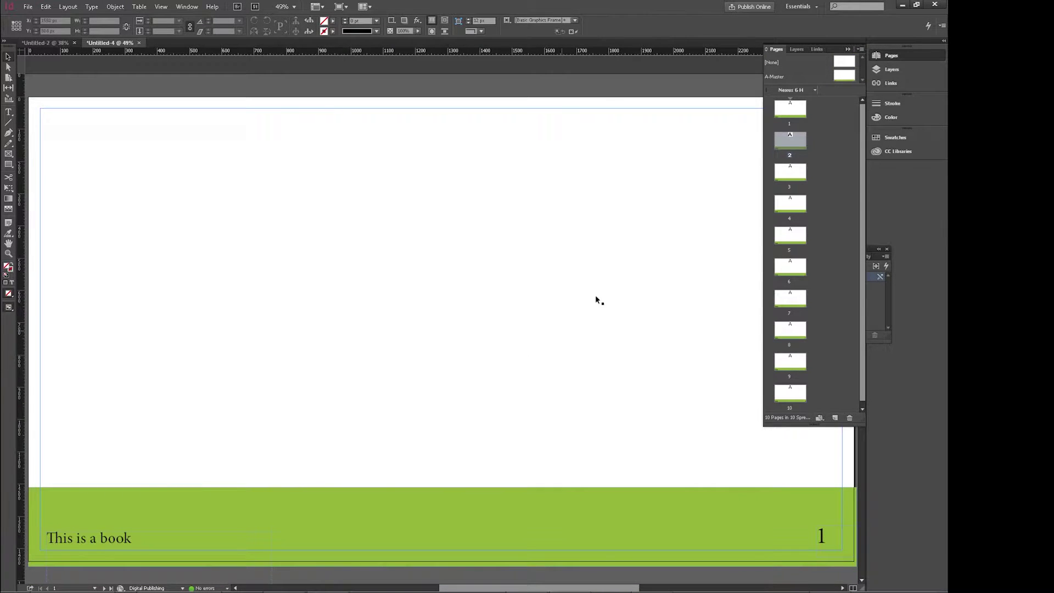
pyautogui.click(875, 59)
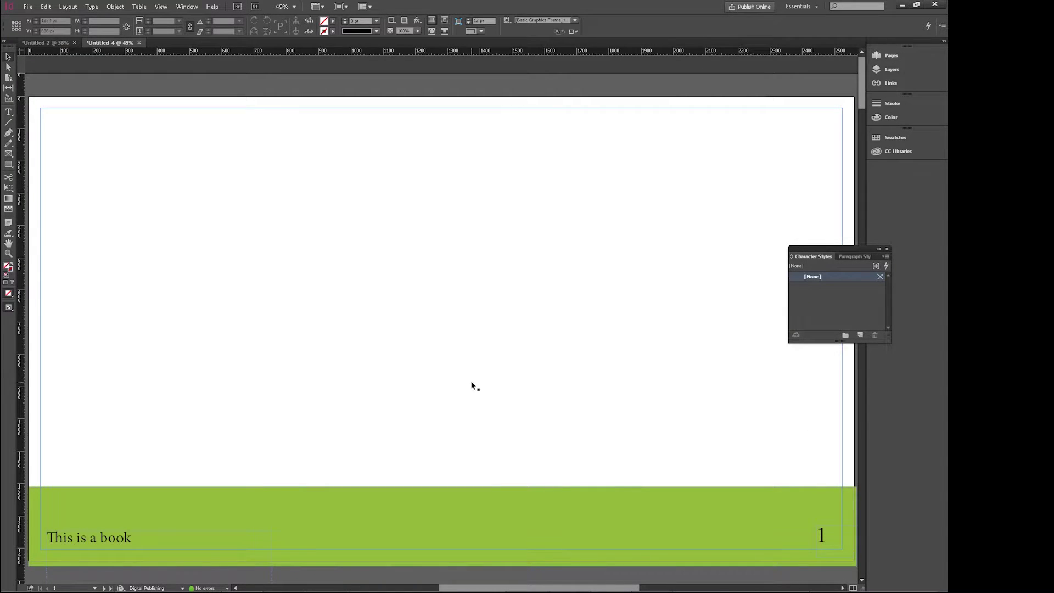
pyautogui.scroll(-10, 473, 384)
pyautogui.scroll(-3, 475, 362)
pyautogui.scroll(12, 504, 352)
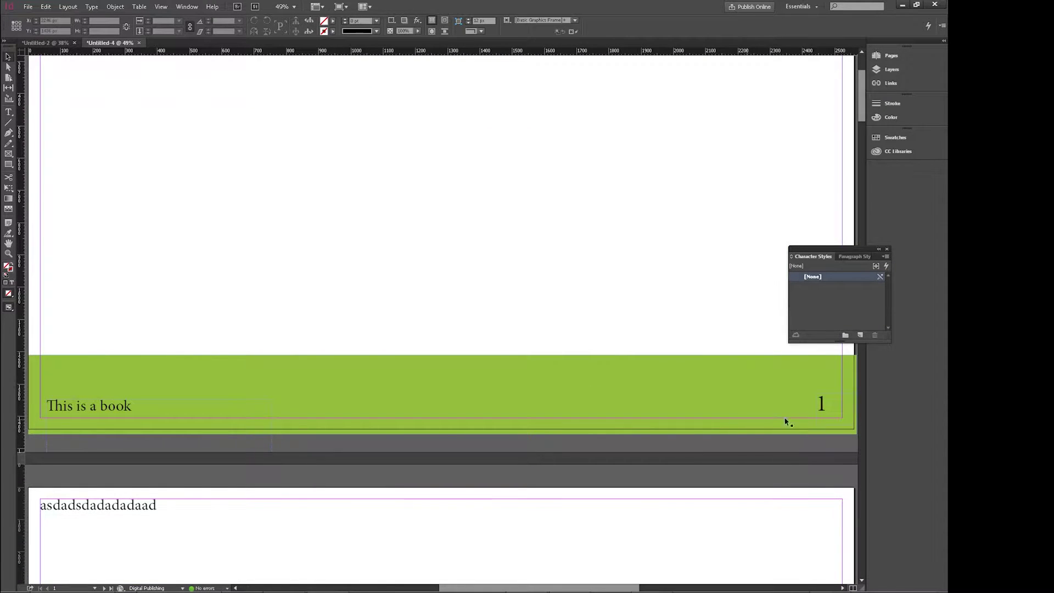
# Step: Select page 1's page-sized frame and scroll through pages 1–4, checking each footer number
pyautogui.click(842, 418)
pyautogui.scroll(-3, 732, 425)
pyautogui.scroll(-7, 732, 425)
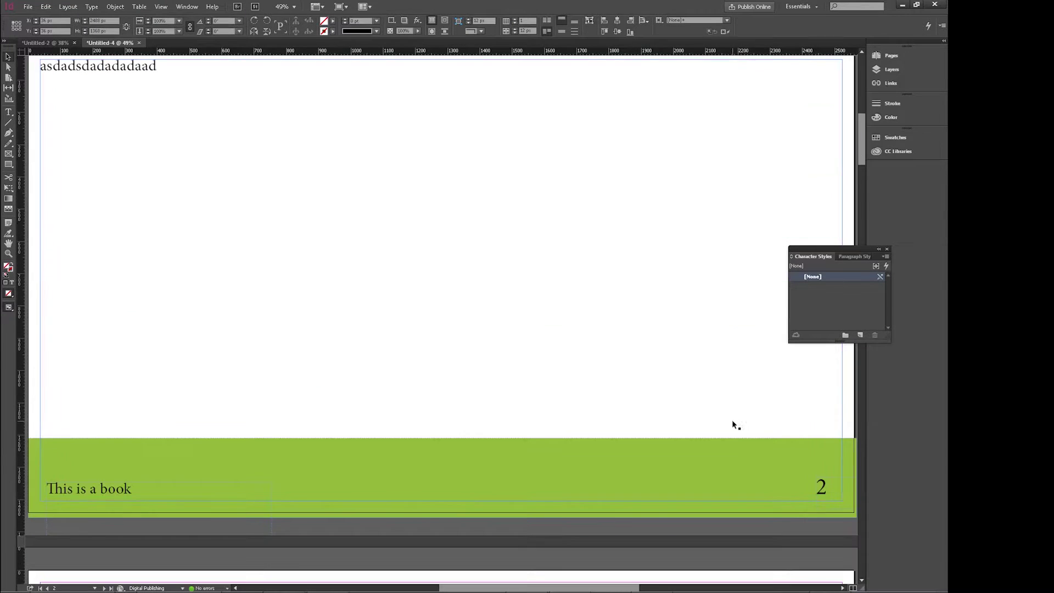
pyautogui.scroll(-7, 831, 494)
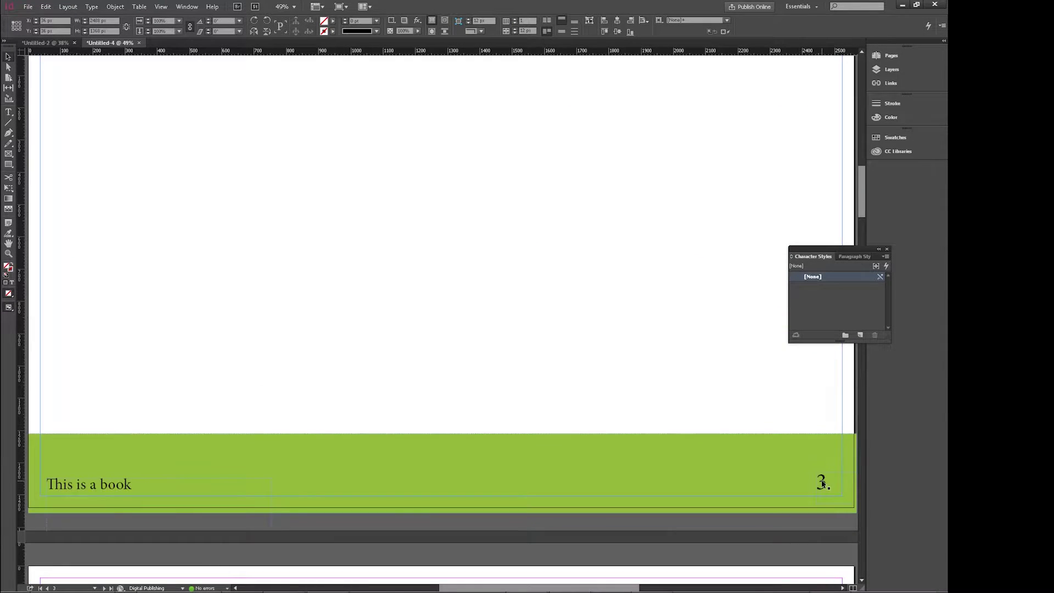
pyautogui.scroll(-4, 799, 494)
pyautogui.scroll(2, 822, 484)
pyautogui.scroll(-15, 823, 483)
pyautogui.scroll(15, 822, 484)
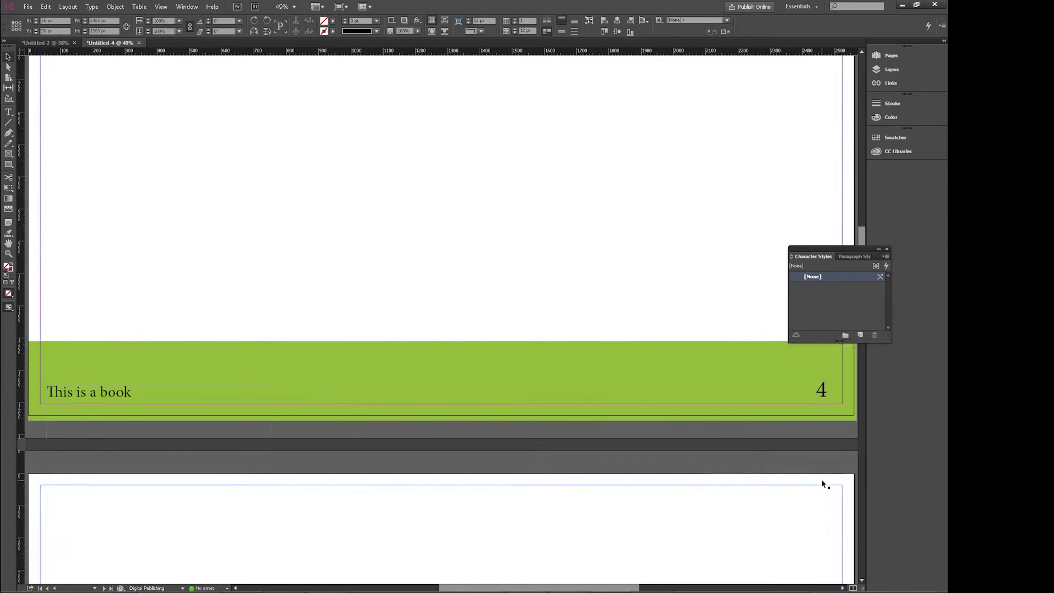
pyautogui.scroll(20, 823, 482)
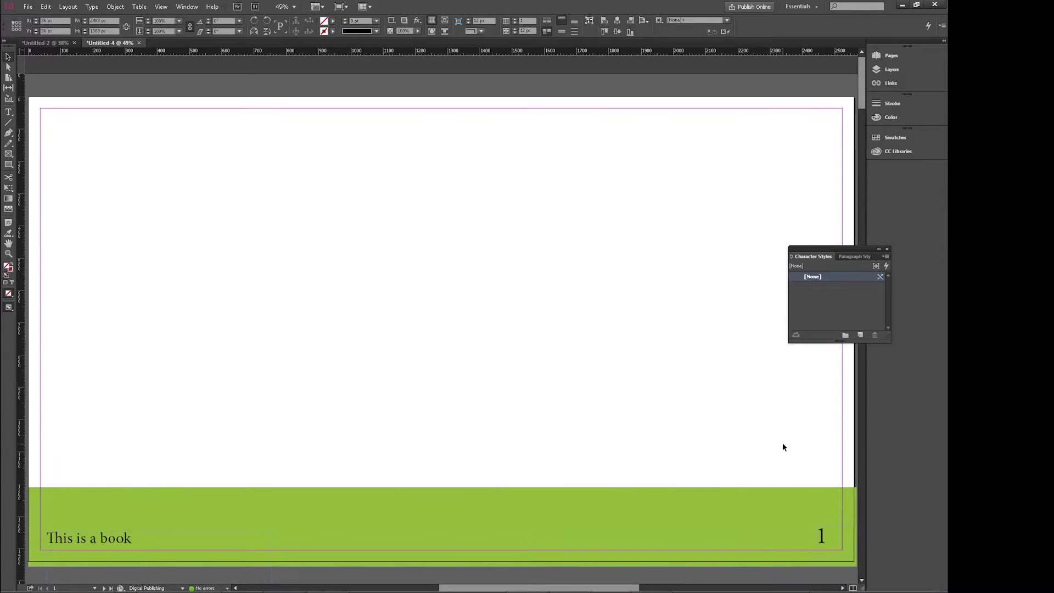
pyautogui.click(501, 90)
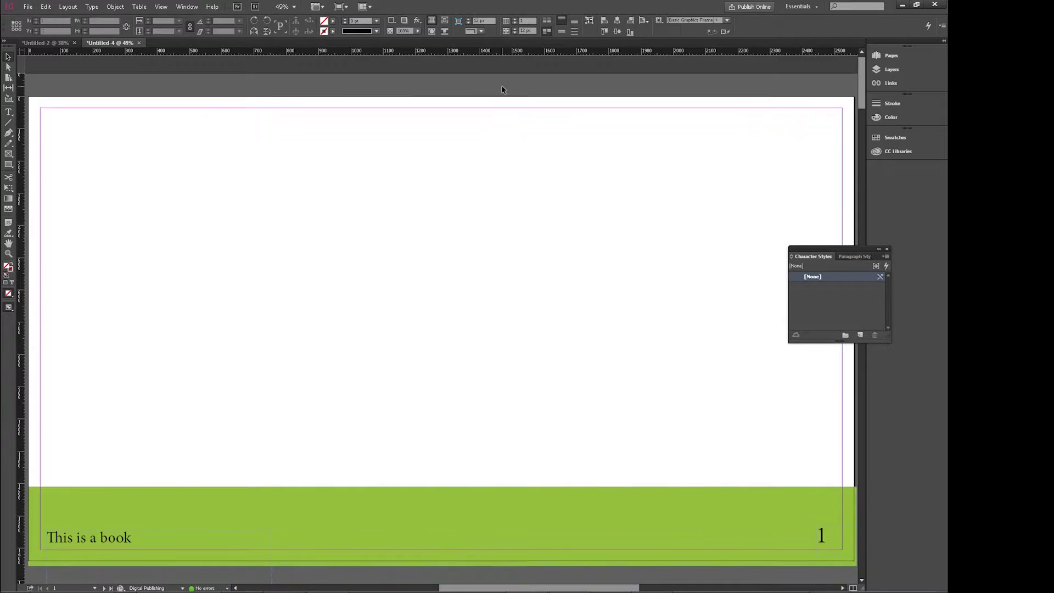
pyautogui.click(810, 111)
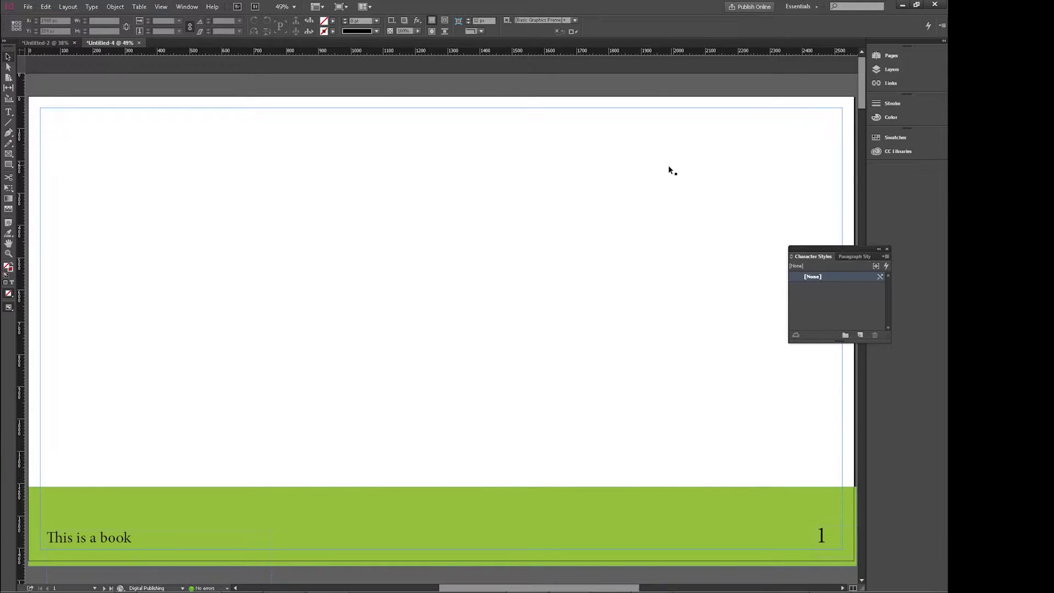
# Step: Select pages 2–10 in the Pages panel and delete them, confirming the warning
pyautogui.click(890, 56)
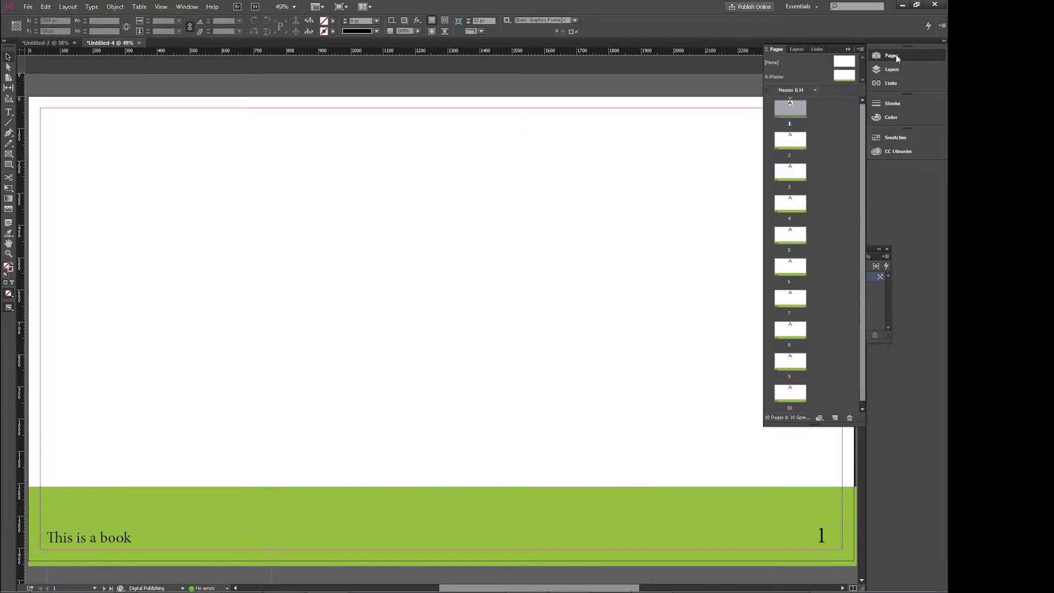
pyautogui.click(822, 137)
pyautogui.click(795, 143)
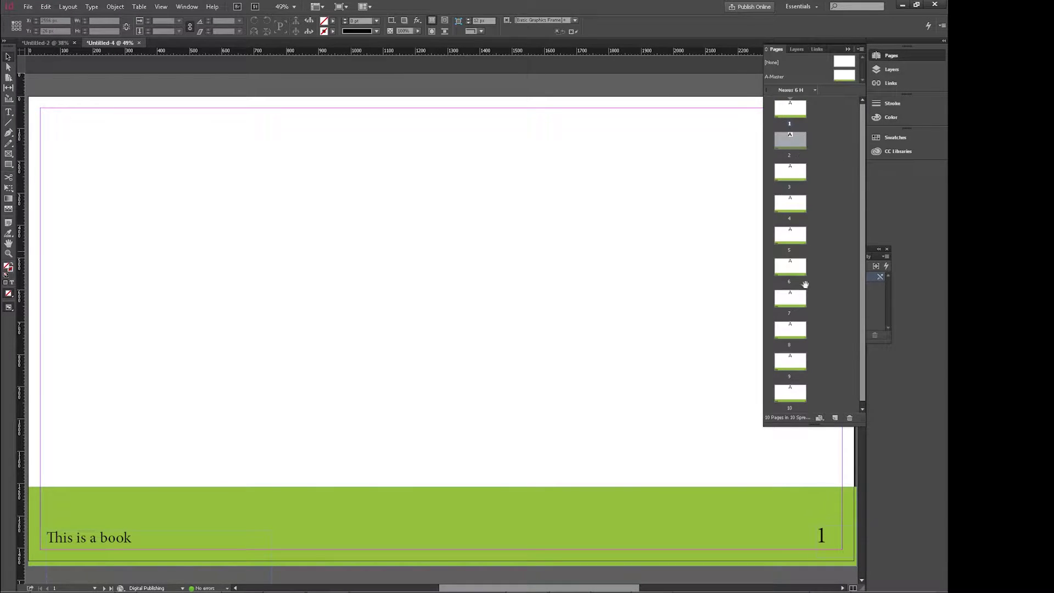
pyautogui.keyDown('shift'); pyautogui.click(801, 405); pyautogui.keyUp('shift')
pyautogui.click(850, 419)
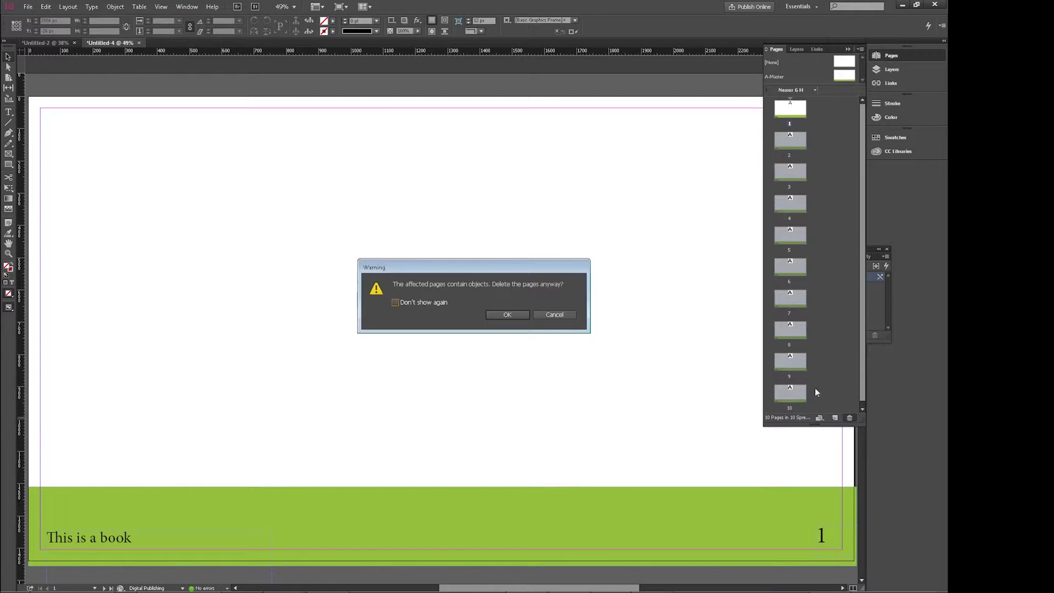
pyautogui.click(506, 314)
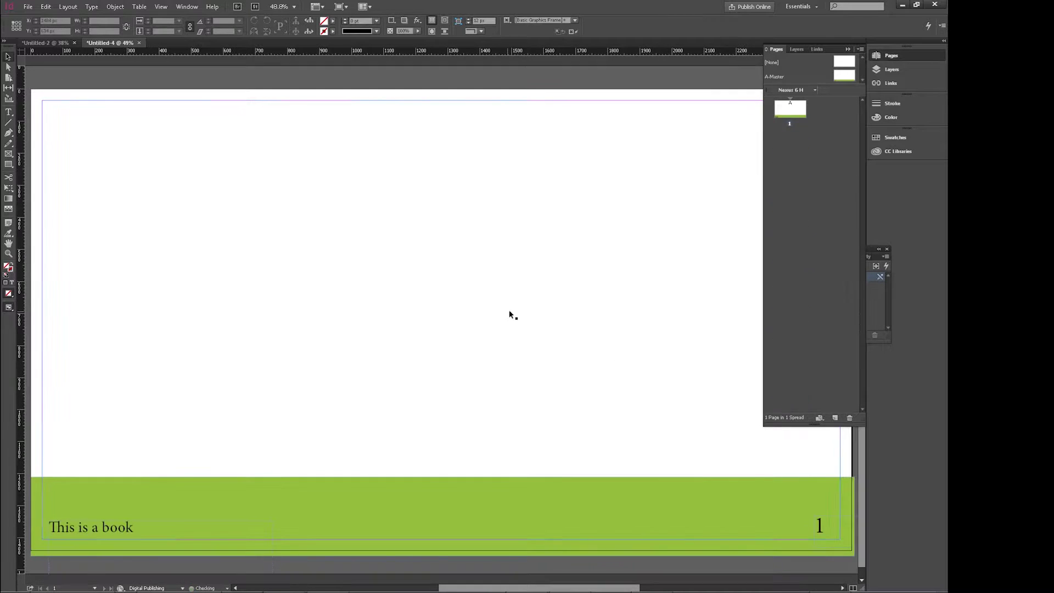
pyautogui.click(797, 109)
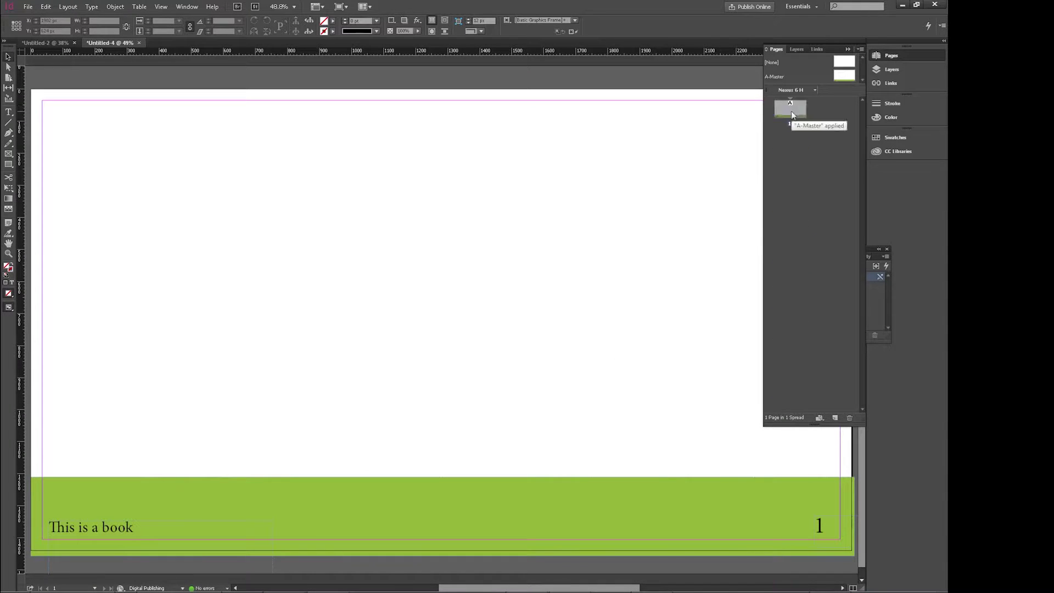
pyautogui.click(846, 78)
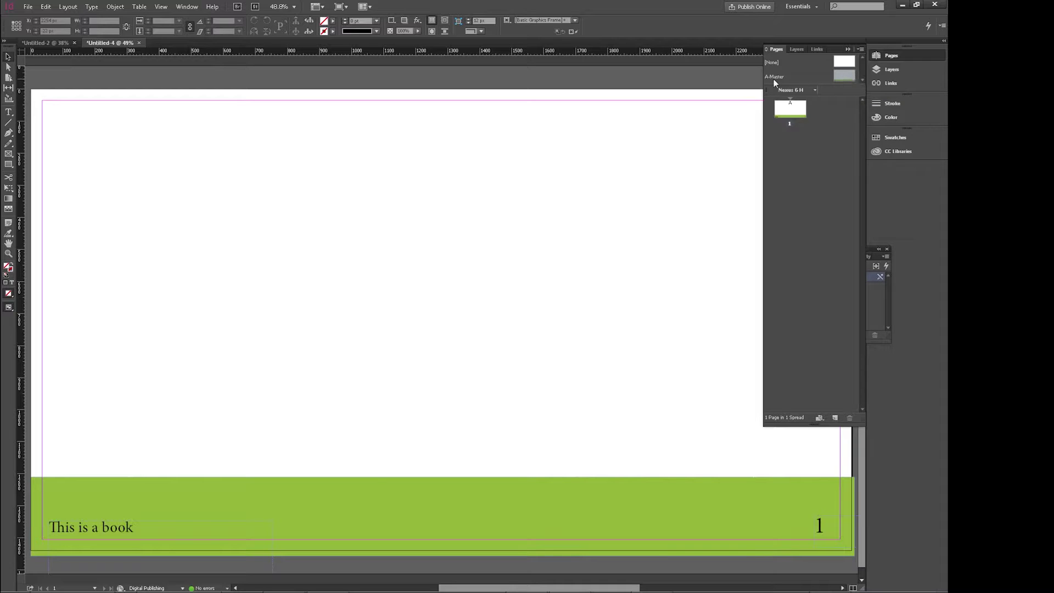
# Step: Delete the green bar and both footer text frames from the A-Master, then return to page 1
pyautogui.doubleClick(846, 77)
pyautogui.hotkey('ctrl', 'a')
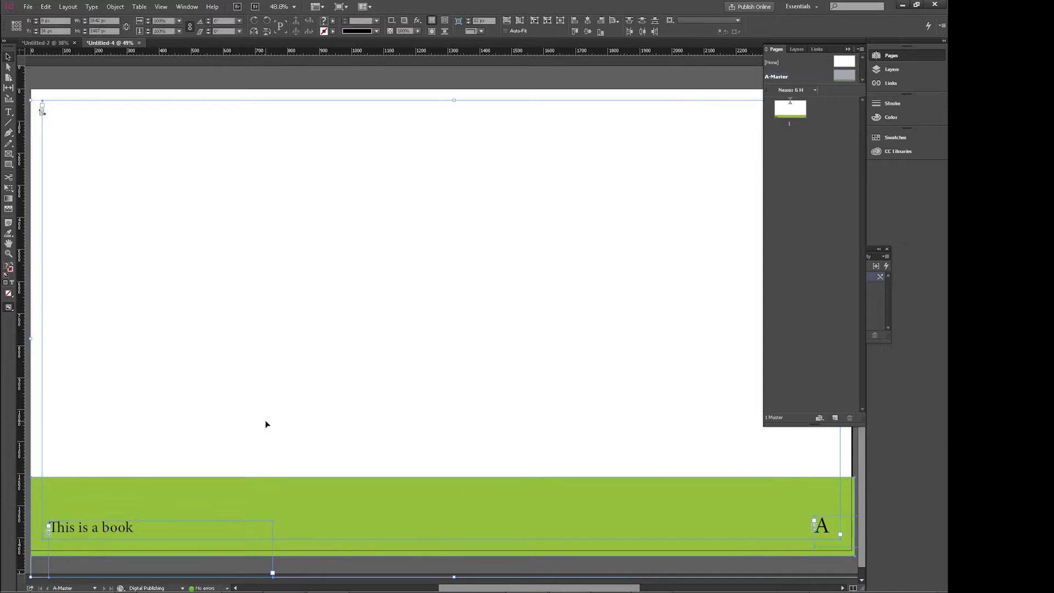
pyautogui.press('Delete')
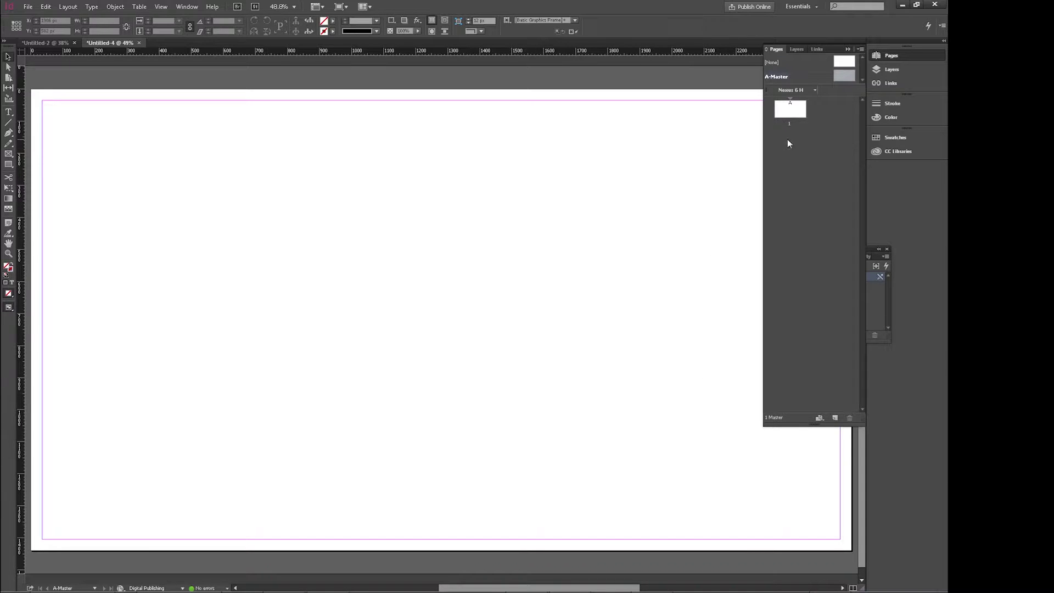
pyautogui.doubleClick(797, 116)
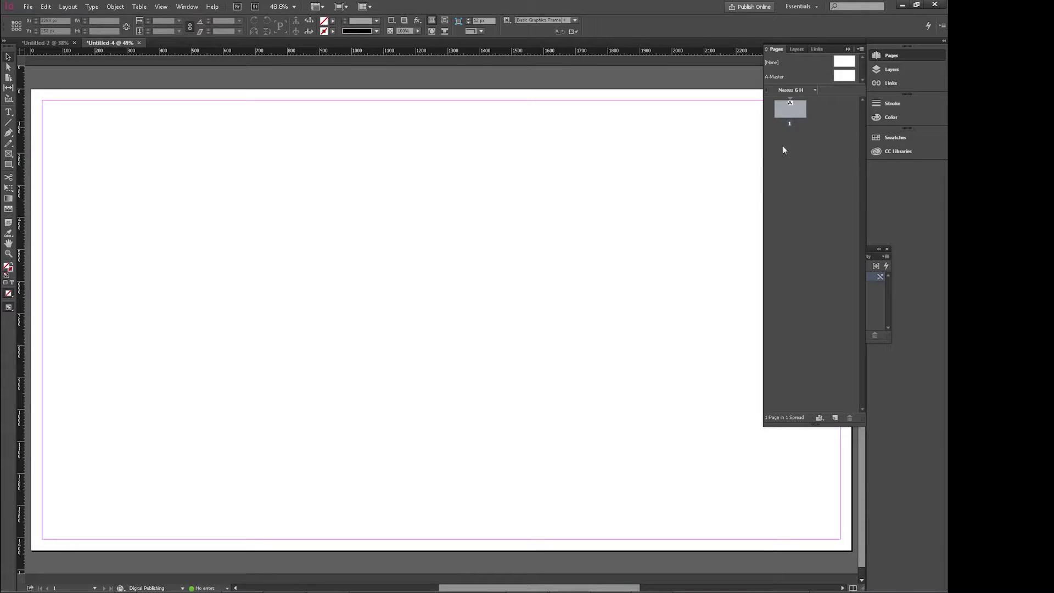
# Step: Draw a text frame on page 1 and snap it to the top-left margin
pyautogui.click(662, 331)
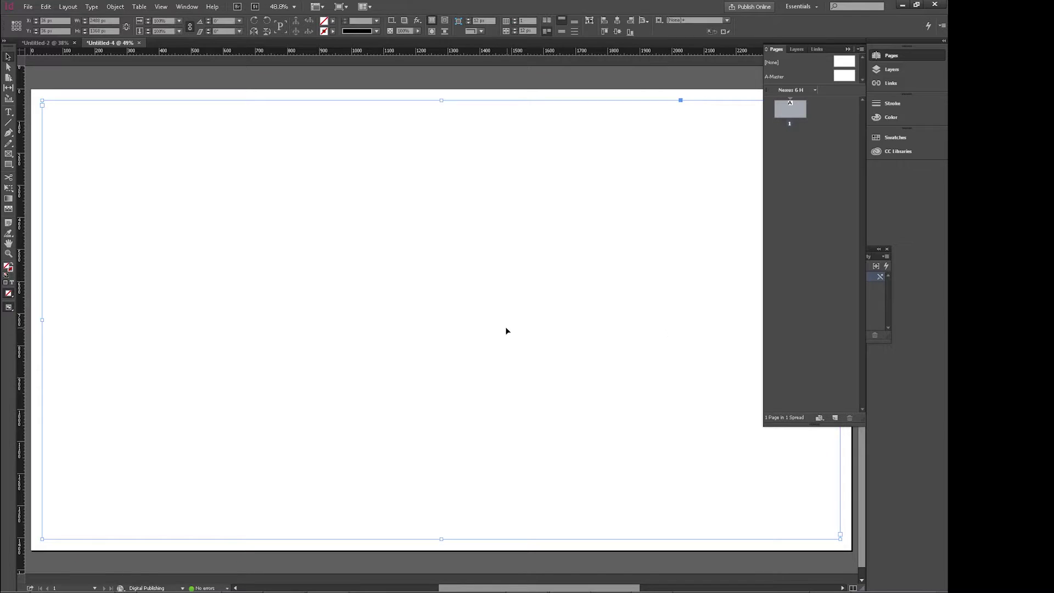
pyautogui.click(159, 88)
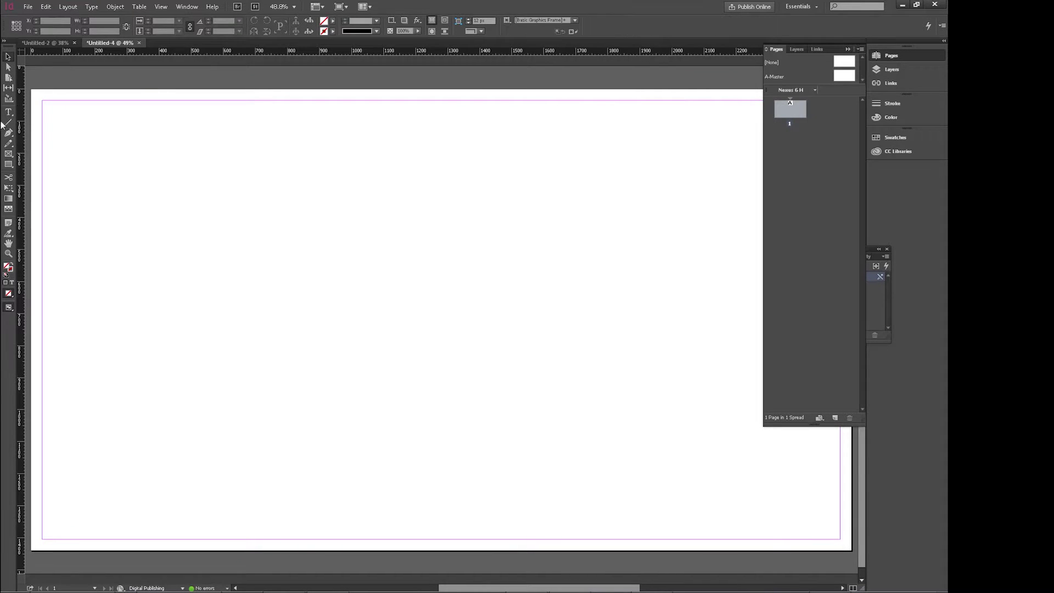
pyautogui.click(8, 112)
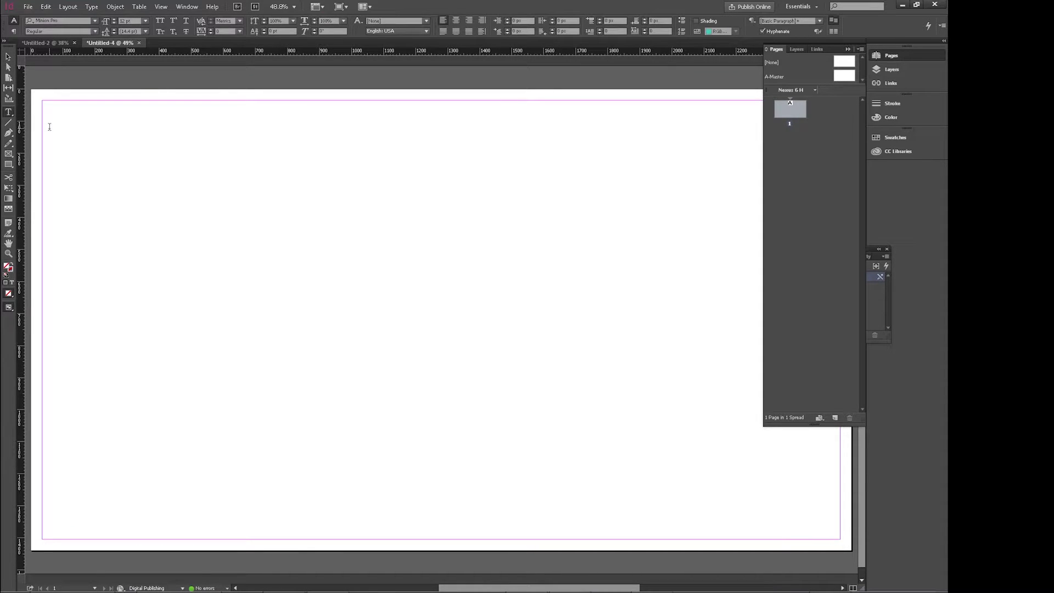
pyautogui.moveTo(34, 86); pyautogui.dragTo(311, 239)
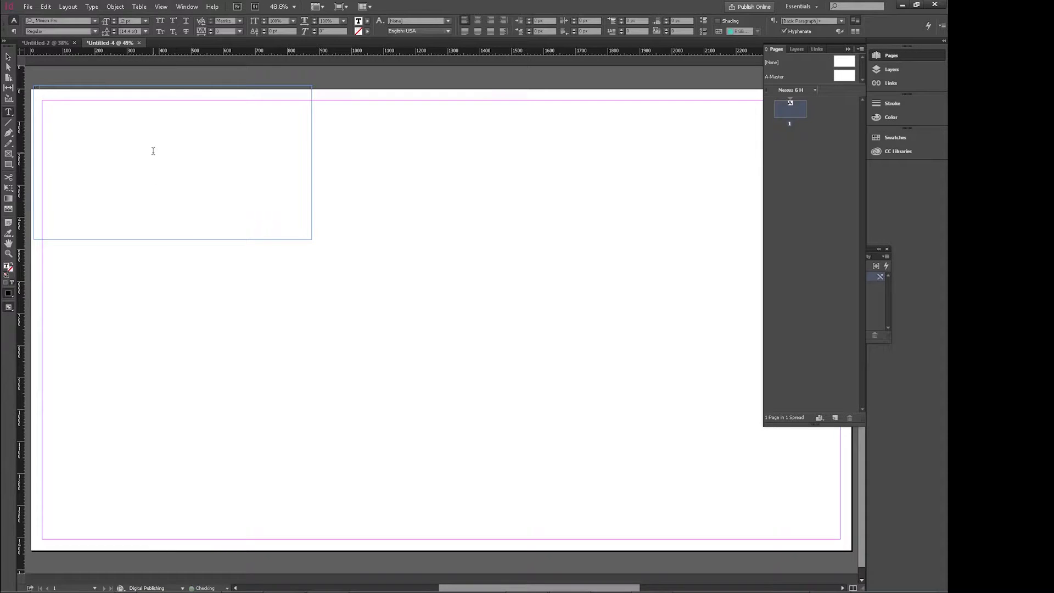
pyautogui.click(8, 56)
pyautogui.moveTo(83, 134); pyautogui.dragTo(186, 207)
pyautogui.moveTo(239, 173); pyautogui.dragTo(195, 147)
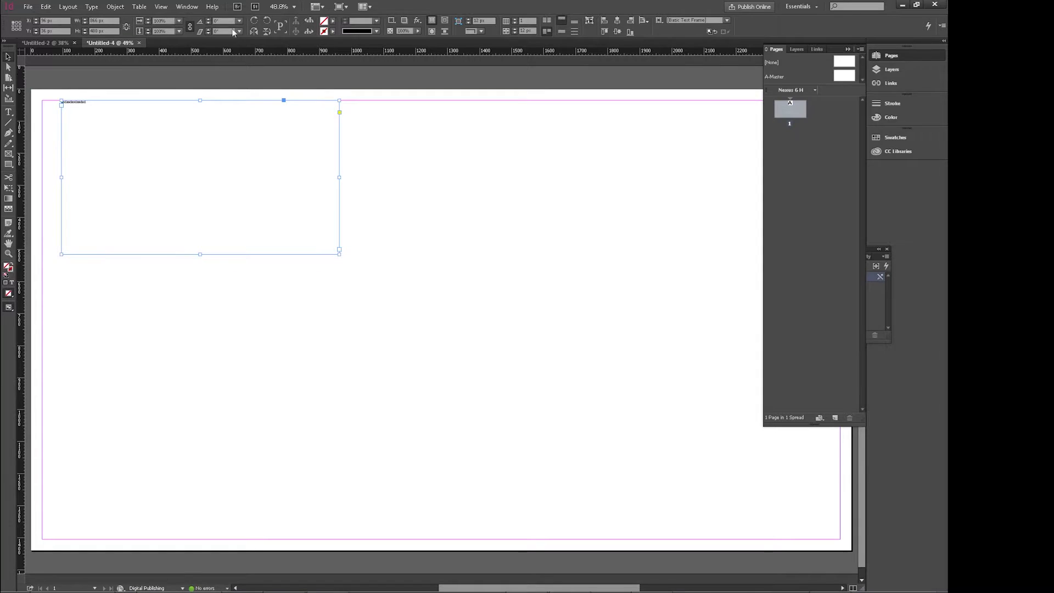
# Step: Set the frame text to 48 pt reading 'This is page 1', and add a second page
pyautogui.press('t')
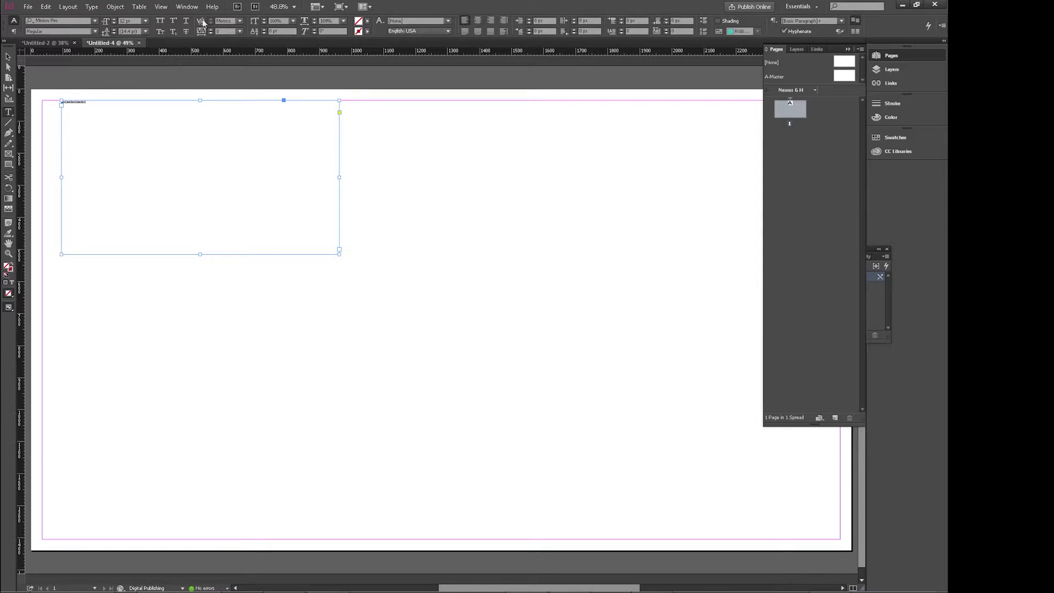
pyautogui.click(147, 21)
pyautogui.click(135, 151)
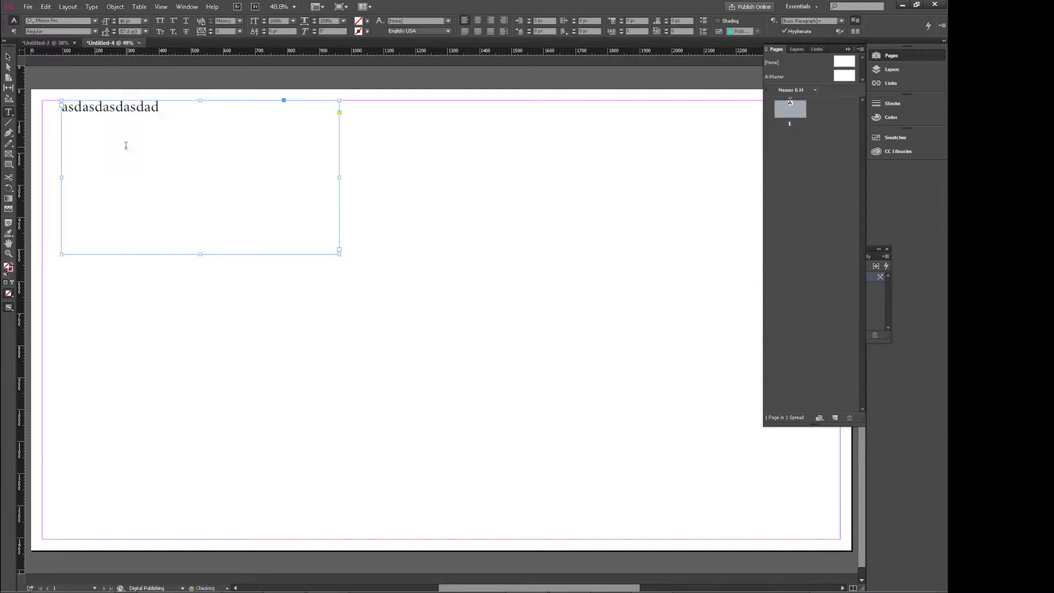
pyautogui.doubleClick(130, 107)
pyautogui.write('This is page 1')
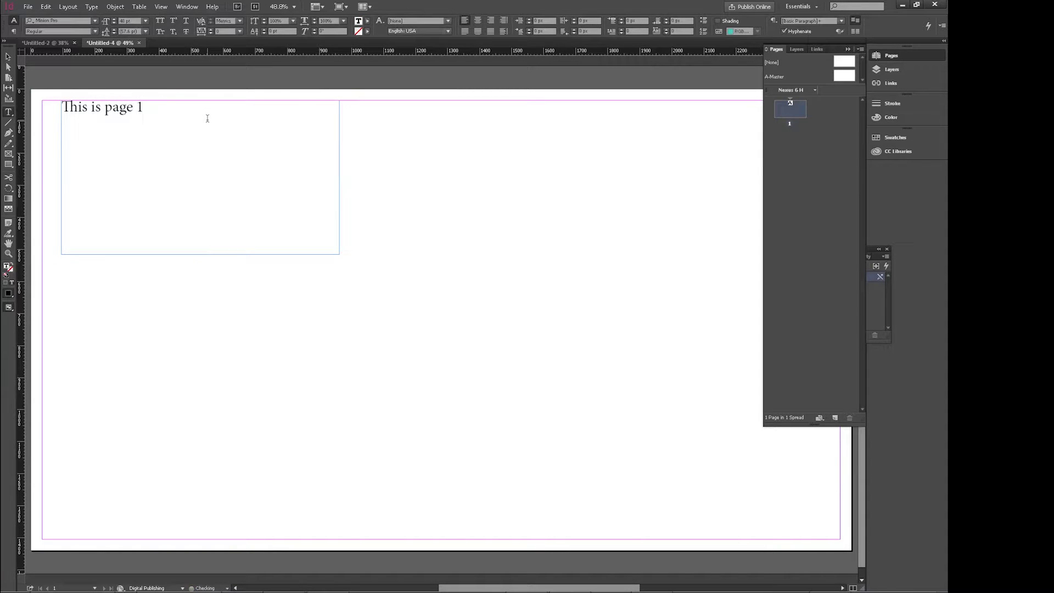
pyautogui.click(6, 56)
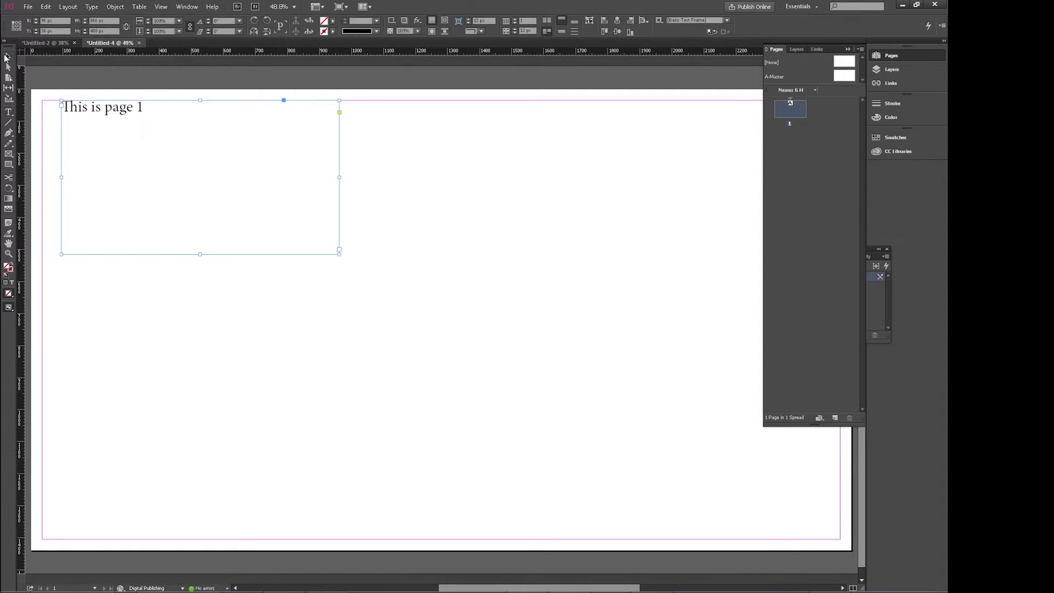
pyautogui.click(835, 418)
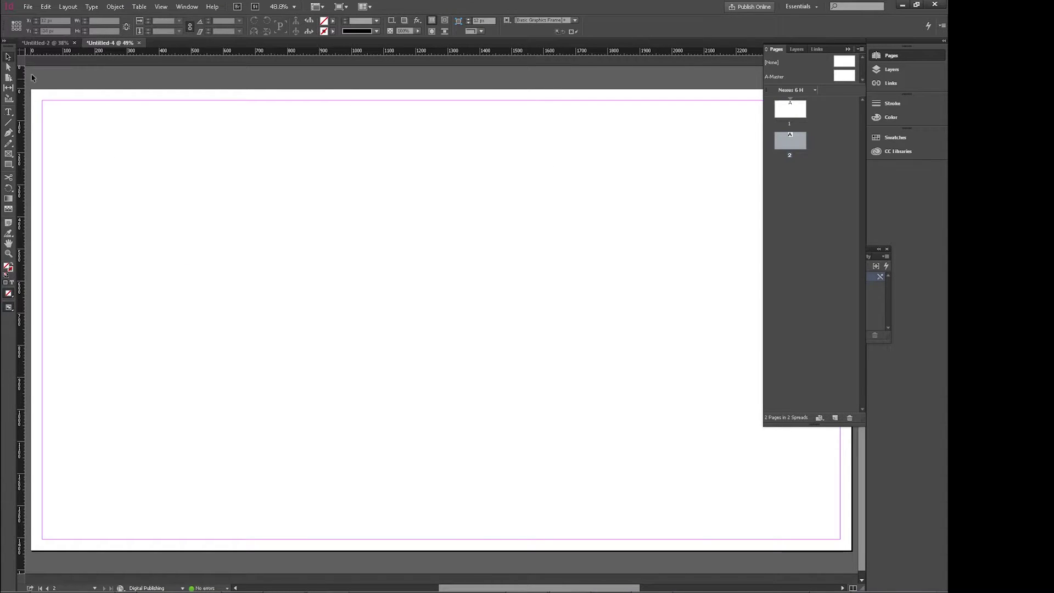
# Step: Place a top-left text frame on page 2 with 48 pt 'This is page 2', then deselect the page
pyautogui.click(8, 112)
pyautogui.moveTo(29, 81); pyautogui.dragTo(264, 216)
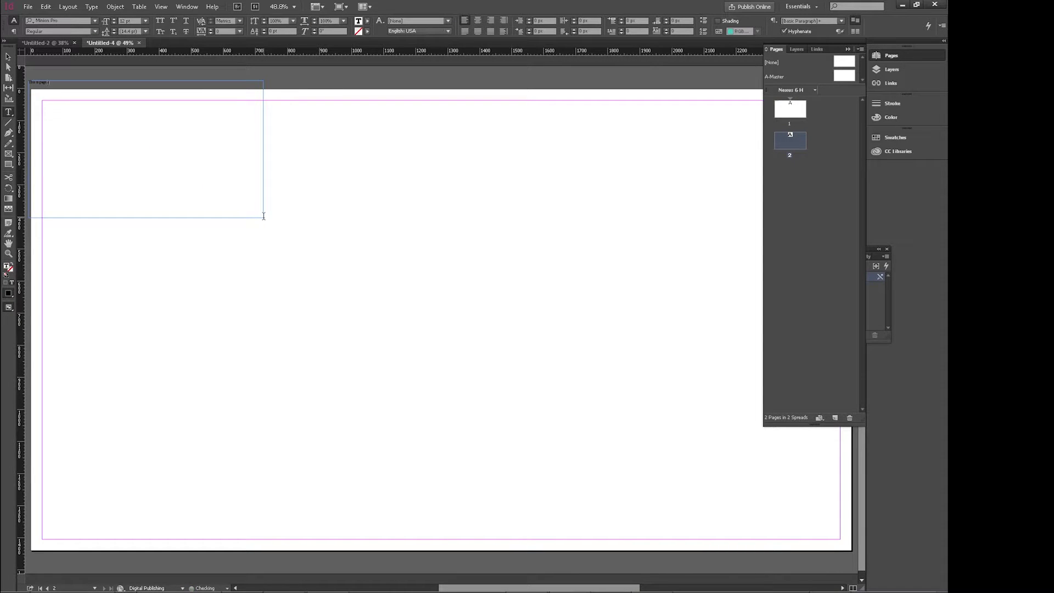
pyautogui.click(8, 57)
pyautogui.moveTo(102, 136); pyautogui.dragTo(130, 172)
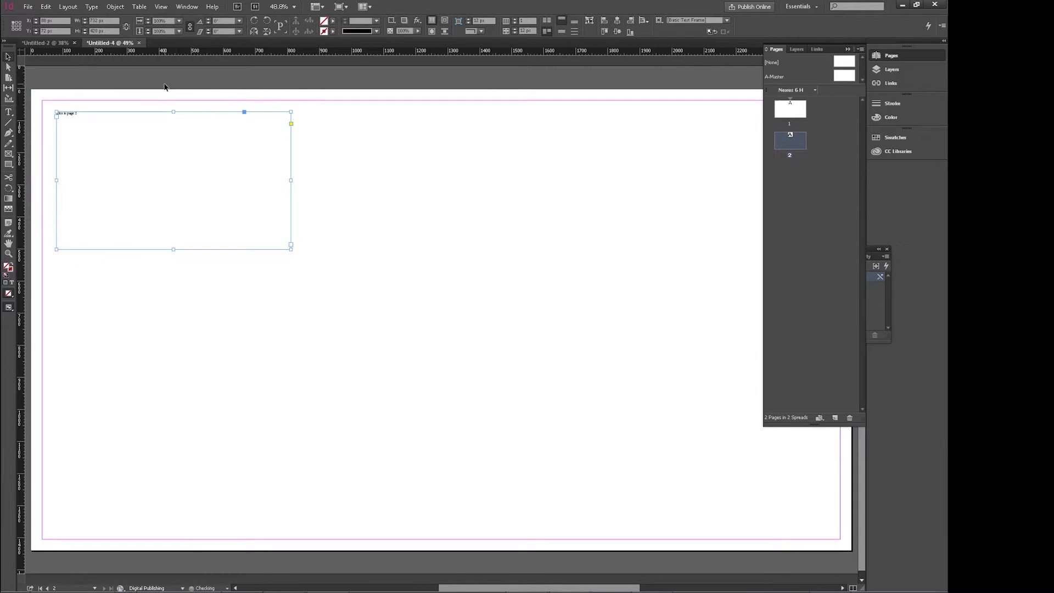
pyautogui.press('t')
pyautogui.click(145, 20)
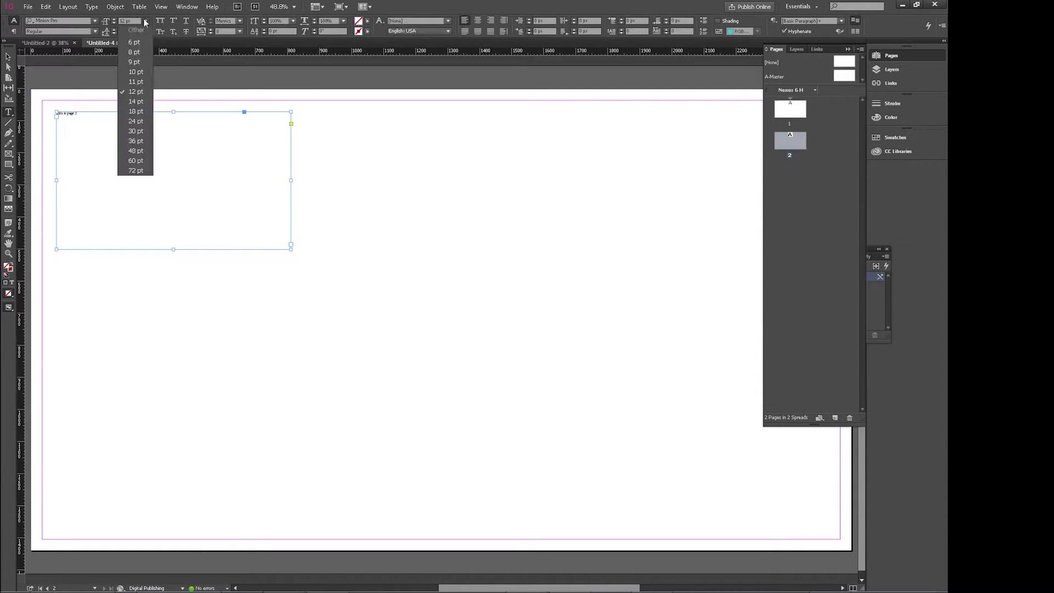
pyautogui.click(142, 147)
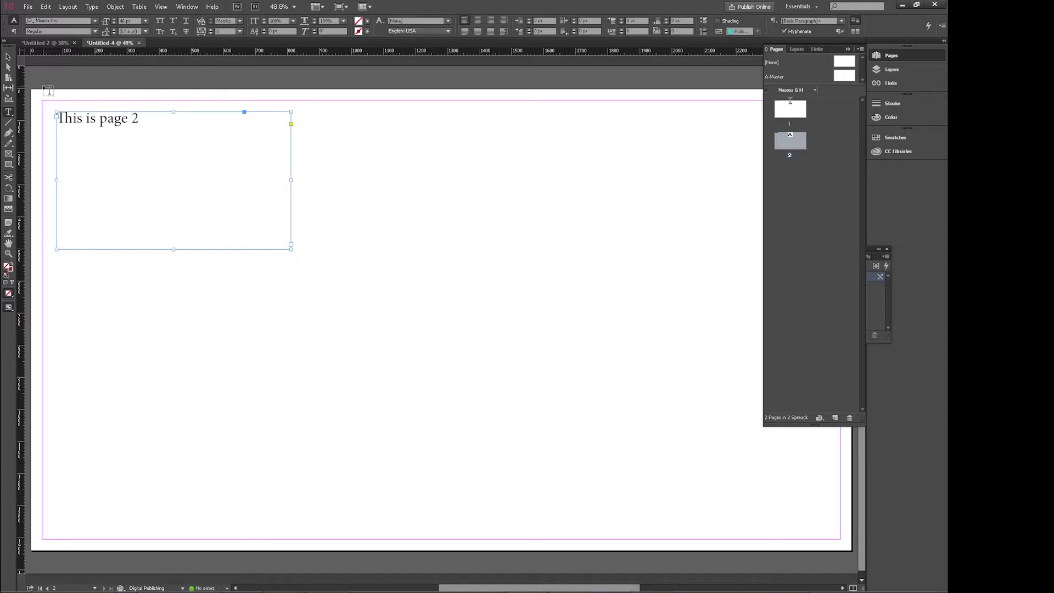
pyautogui.click(8, 57)
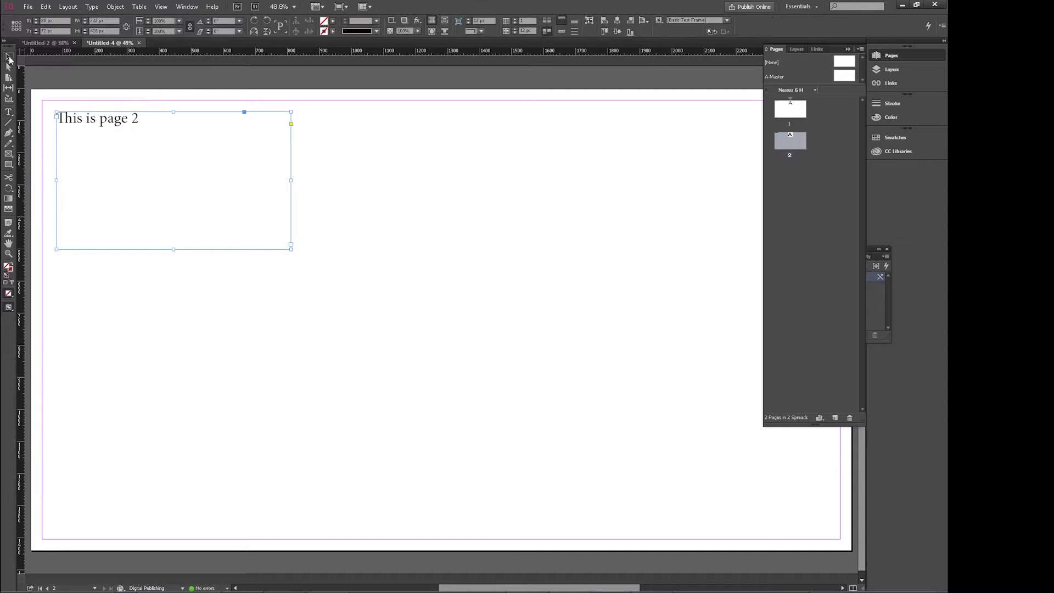
pyautogui.click(786, 196)
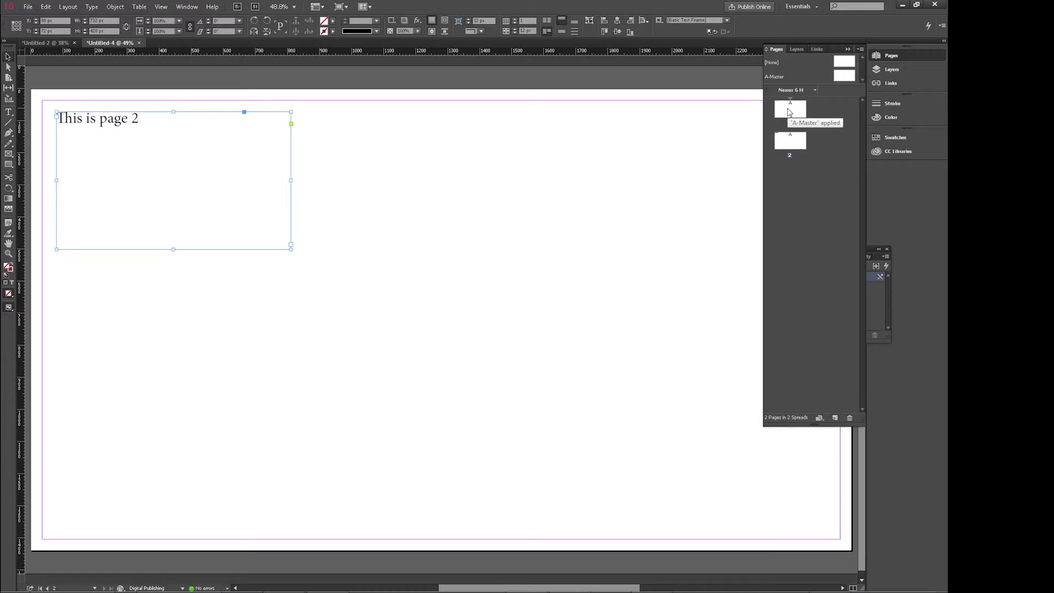
# Step: Switch repeatedly between pages 1 and 2 to compare them, ending on page 1
pyautogui.doubleClick(789, 109)
pyautogui.doubleClick(791, 142)
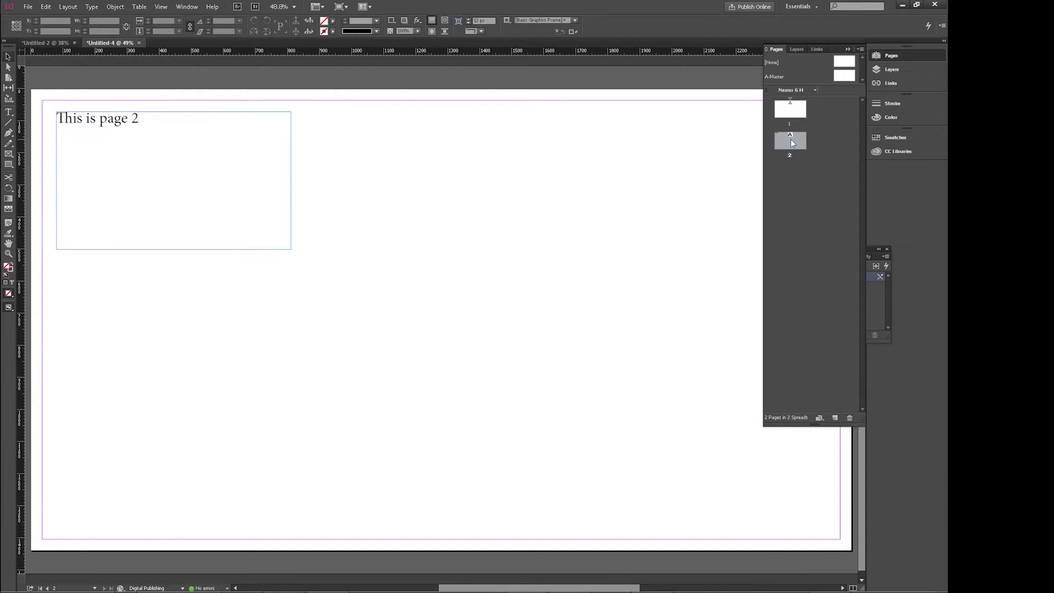
pyautogui.doubleClick(798, 121)
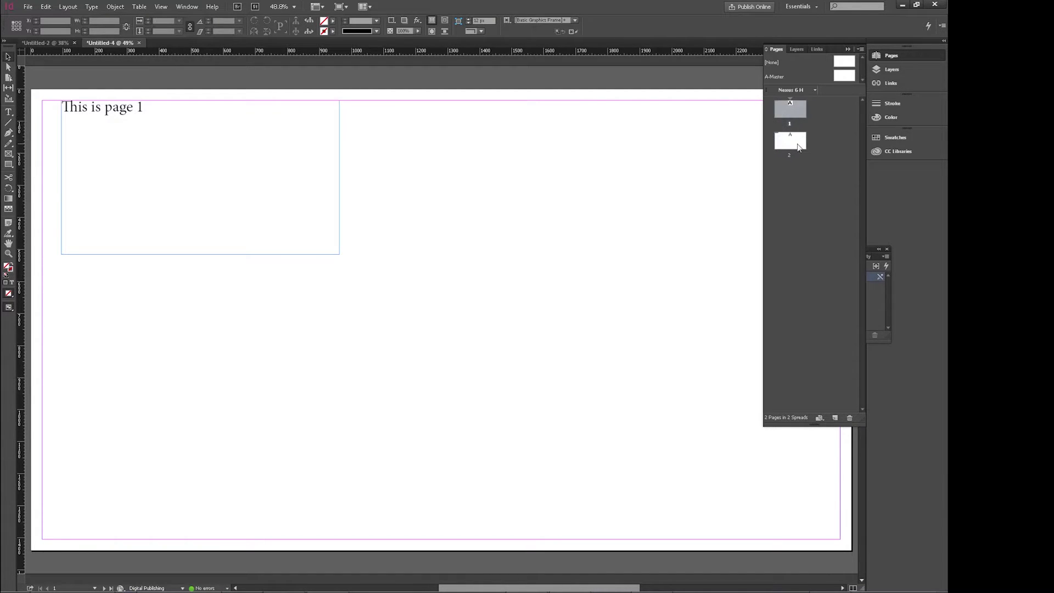
pyautogui.doubleClick(799, 143)
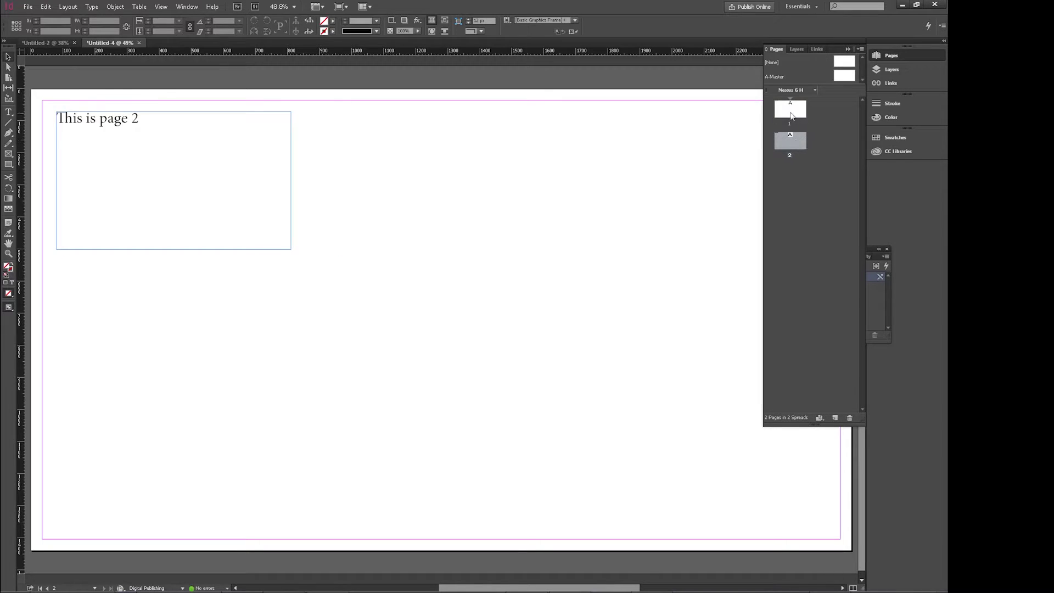
pyautogui.doubleClick(790, 112)
pyautogui.doubleClick(795, 147)
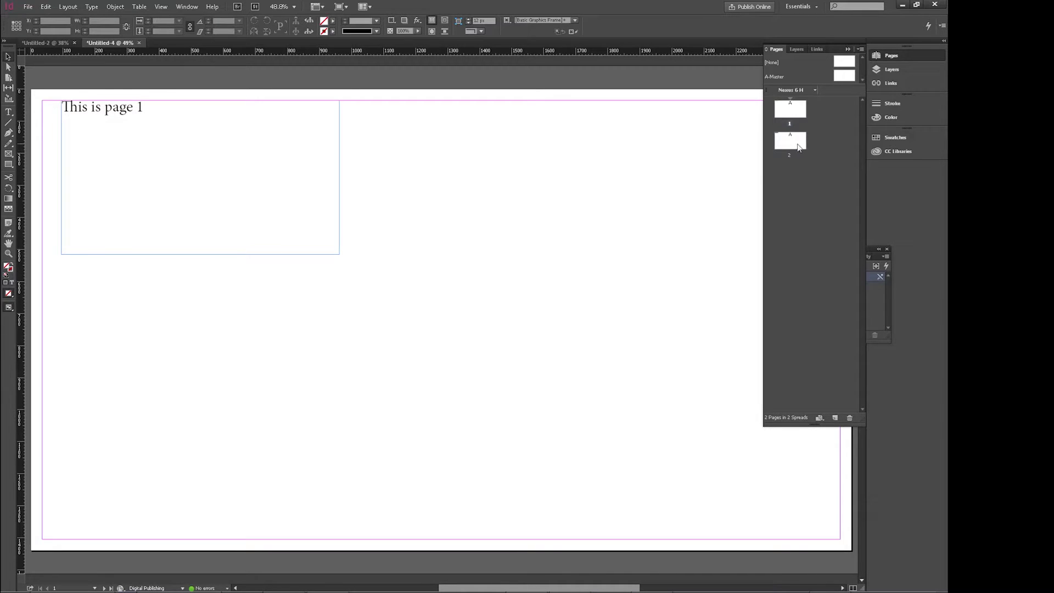
pyautogui.doubleClick(797, 112)
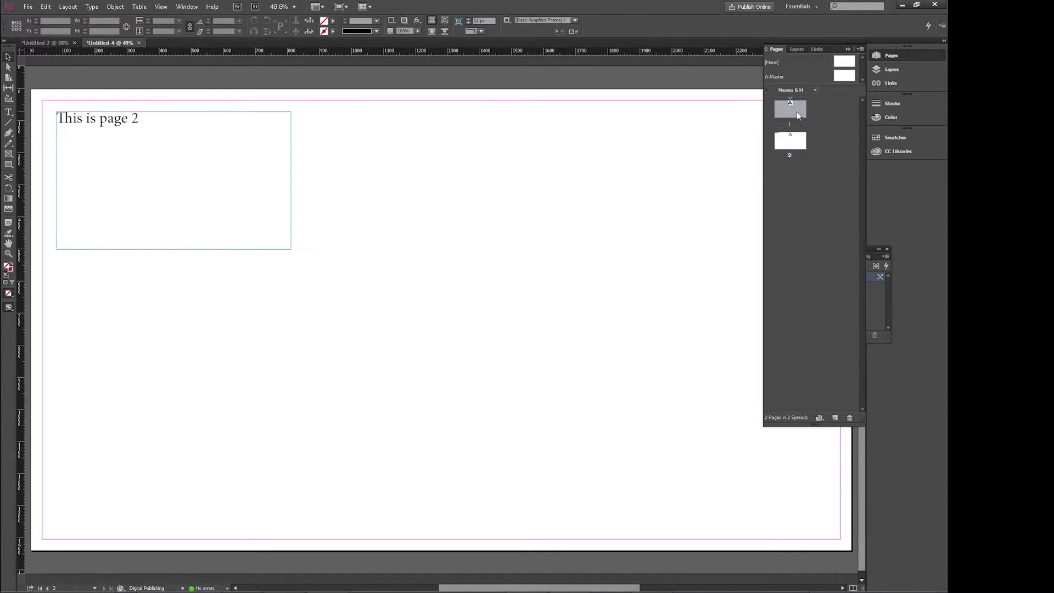
pyautogui.click(793, 145)
pyautogui.click(812, 177)
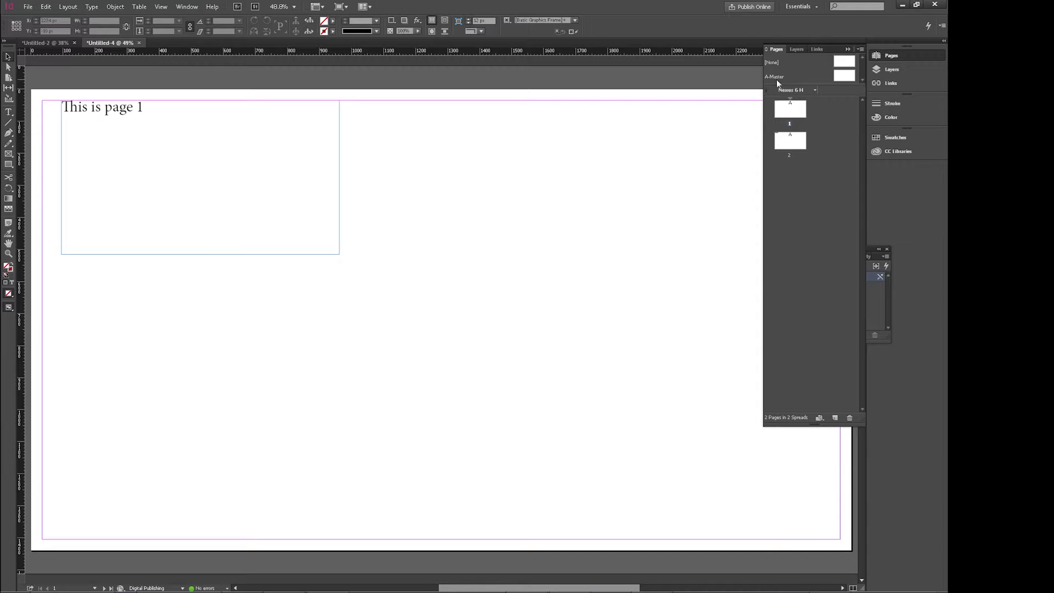
# Step: Draw a rectangle across the A-Master's bottom edge and fill it with RGB Yellow
pyautogui.doubleClick(846, 77)
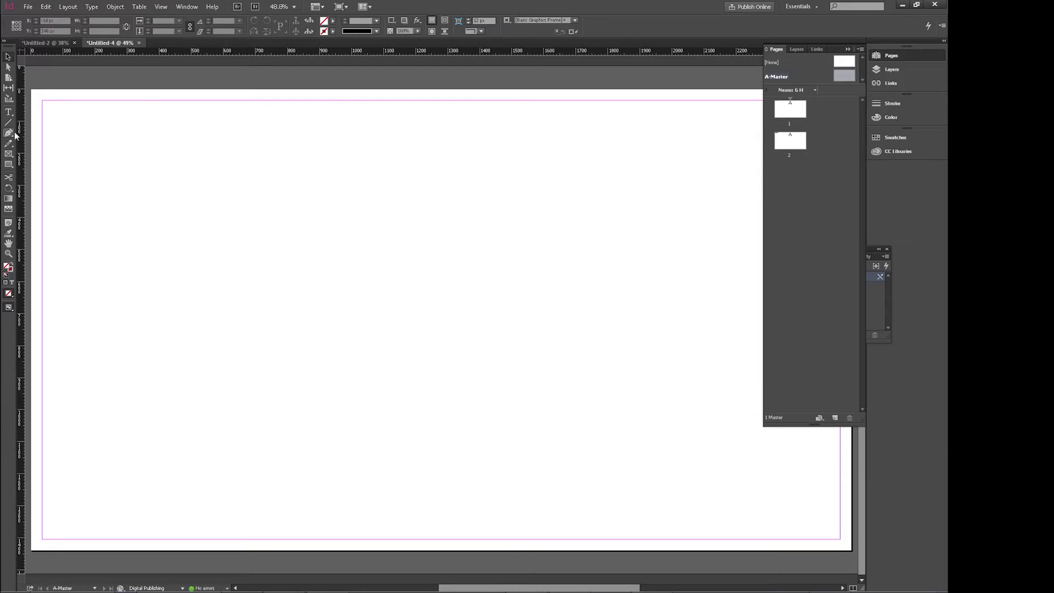
pyautogui.click(10, 166)
pyautogui.moveTo(27, 558); pyautogui.dragTo(857, 501)
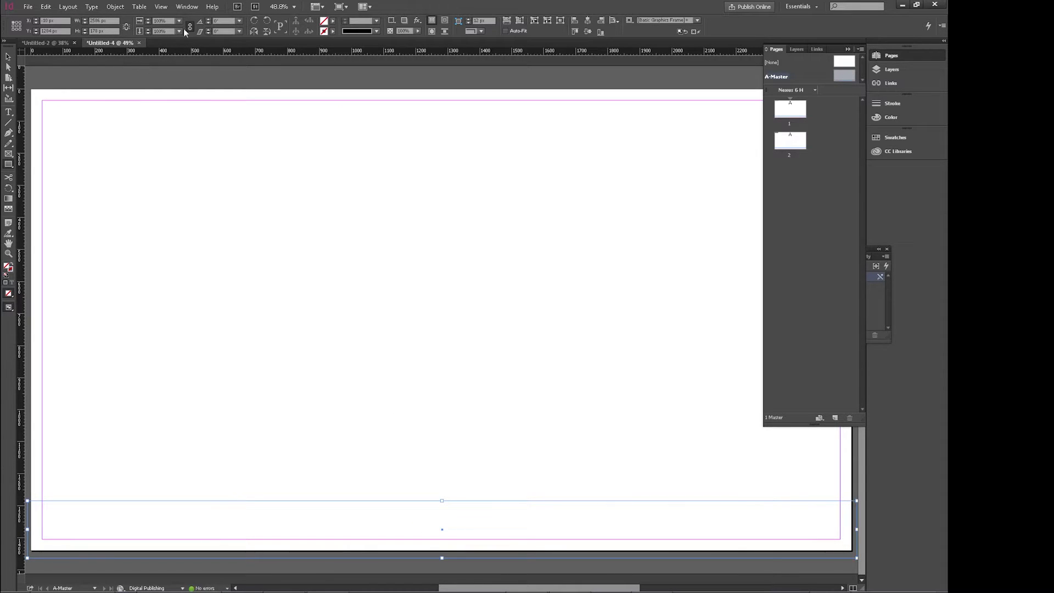
pyautogui.click(333, 21)
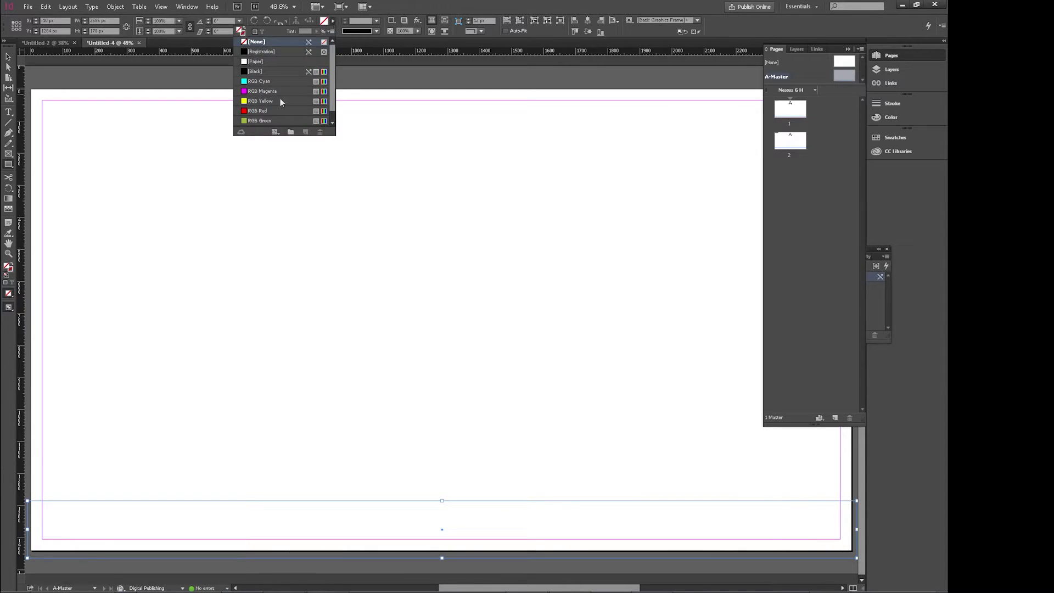
pyautogui.doubleClick(253, 101)
pyautogui.click(568, 229)
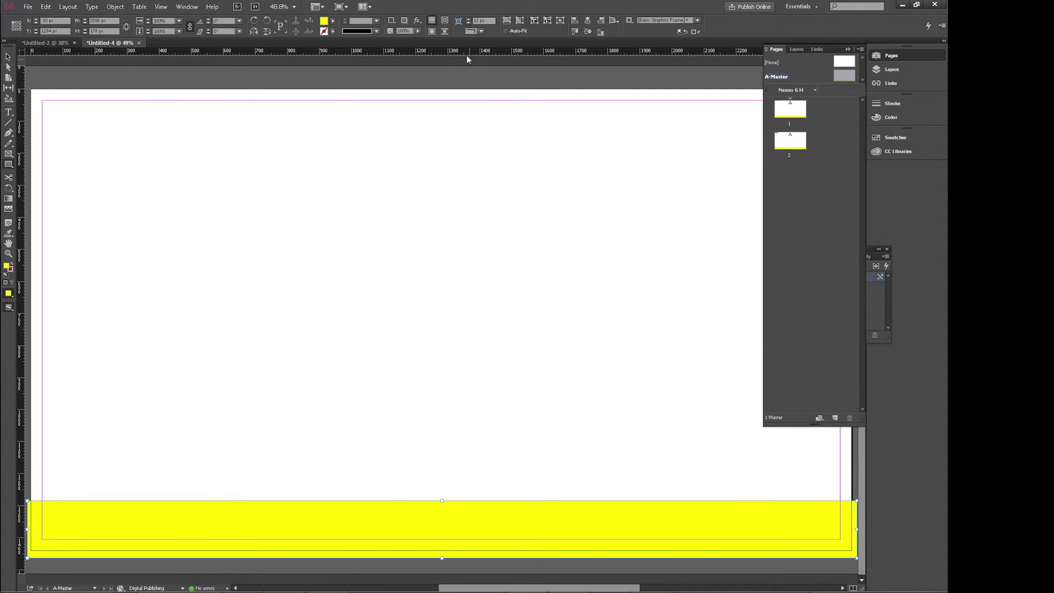
pyautogui.click(8, 57)
pyautogui.click(595, 90)
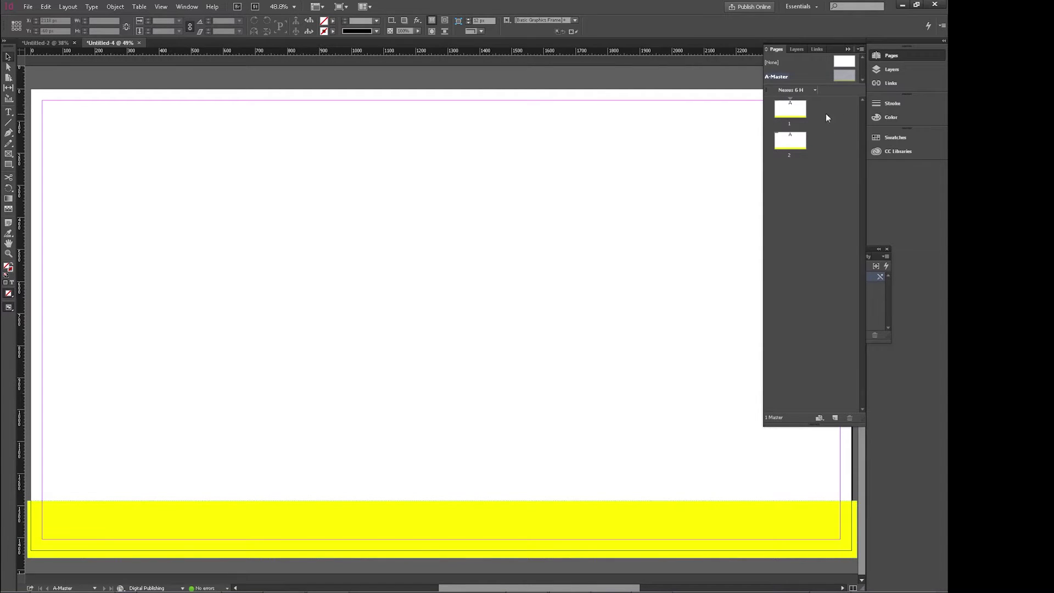
pyautogui.click(792, 115)
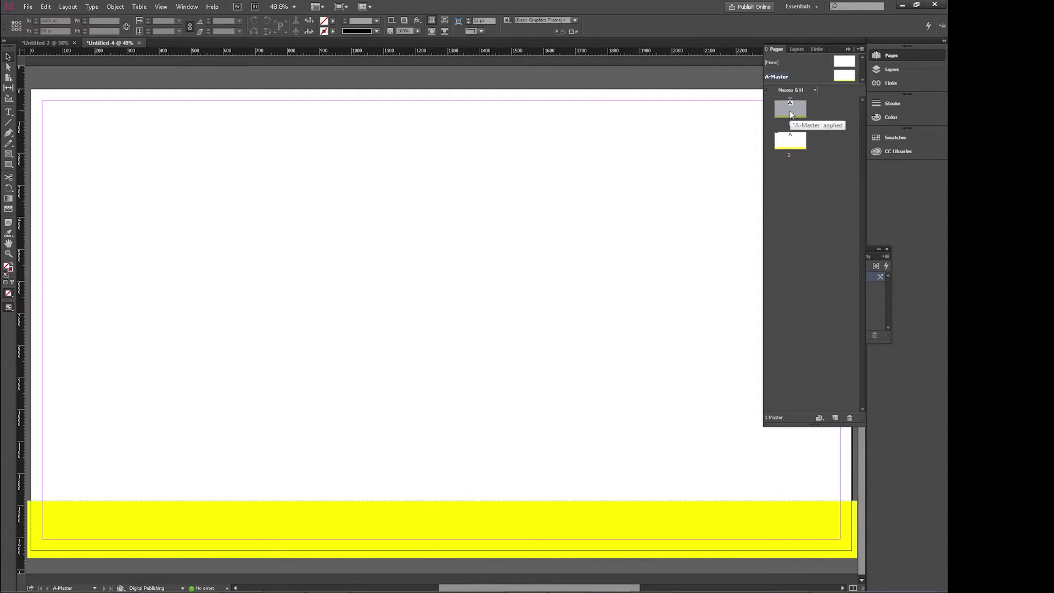
pyautogui.doubleClick(792, 114)
pyautogui.doubleClick(795, 144)
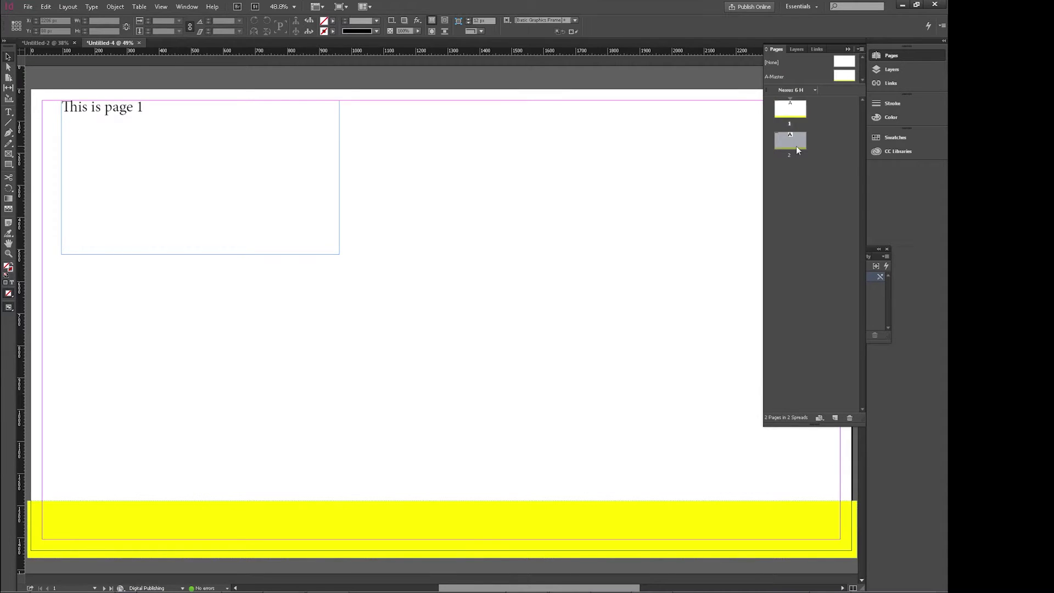
pyautogui.click(786, 109)
pyautogui.doubleClick(781, 114)
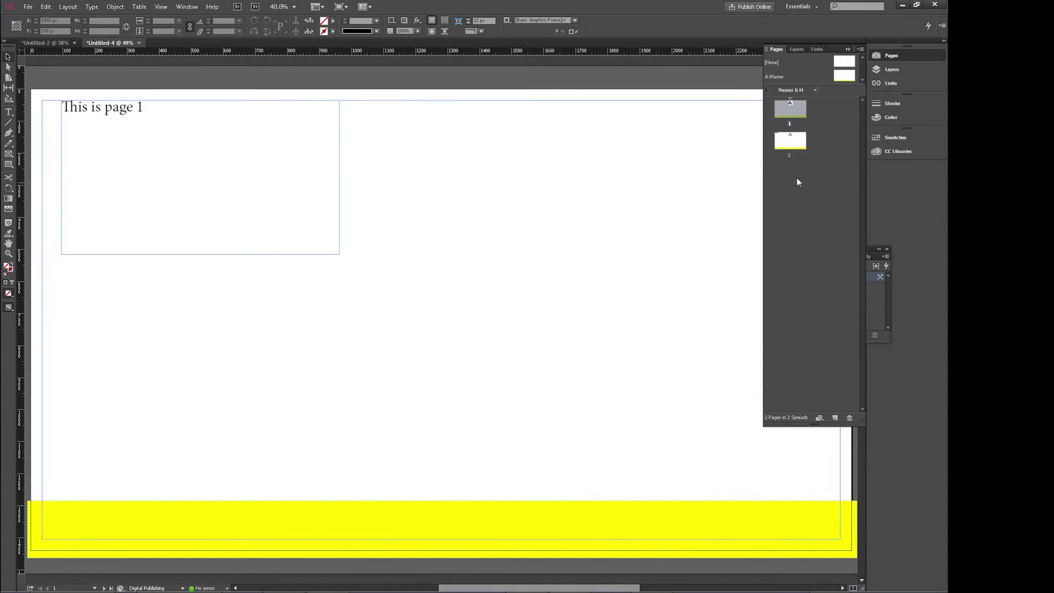
pyautogui.doubleClick(791, 142)
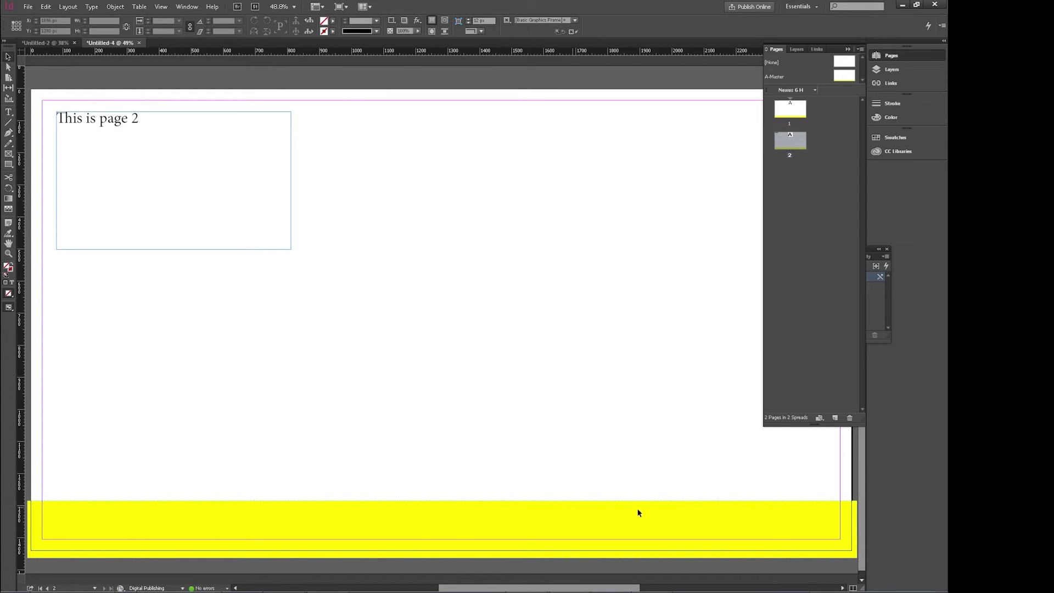
pyautogui.click(842, 73)
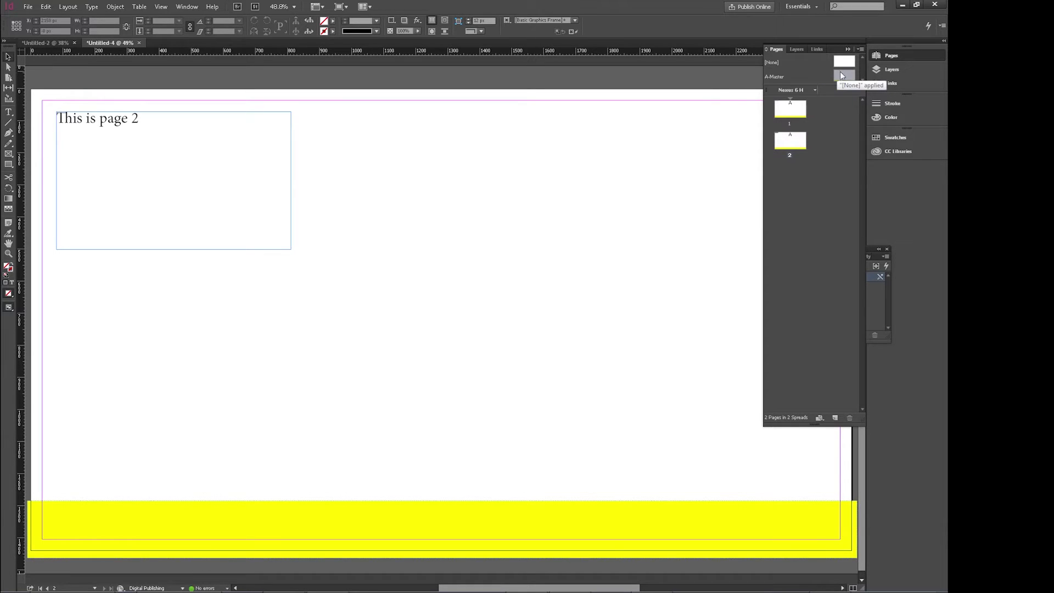
pyautogui.doubleClick(841, 73)
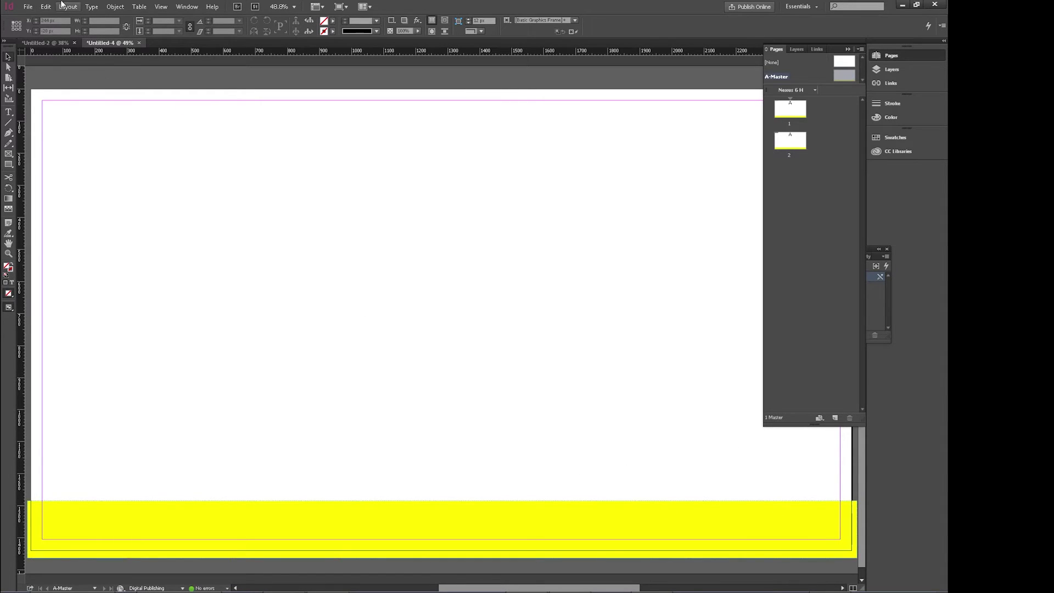
# Step: Draw a text frame on the A-Master and insert a Current Page Number marker
pyautogui.click(7, 112)
pyautogui.moveTo(107, 77); pyautogui.dragTo(268, 148)
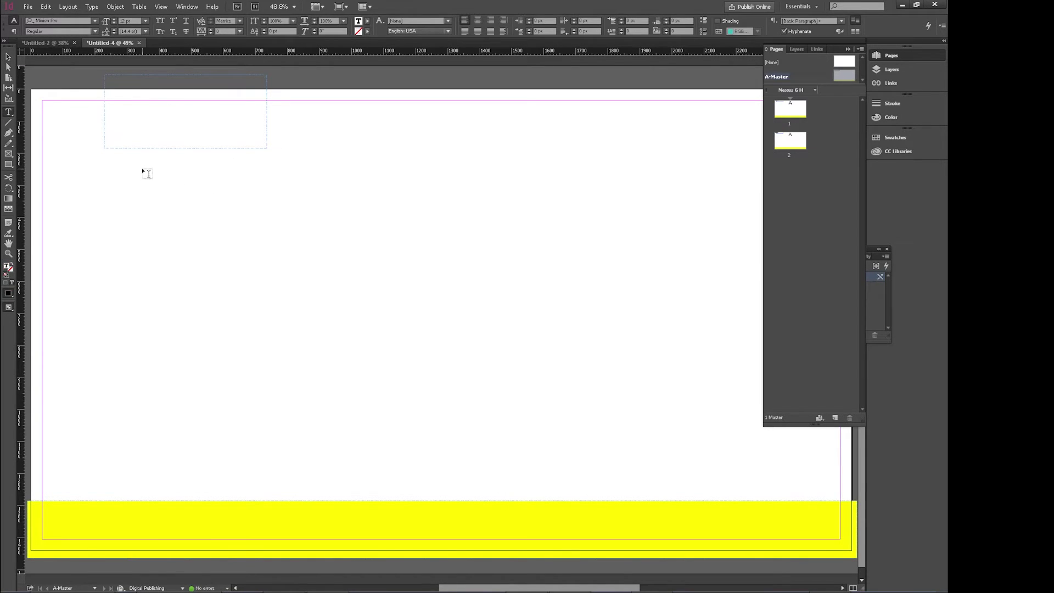
pyautogui.click(91, 6)
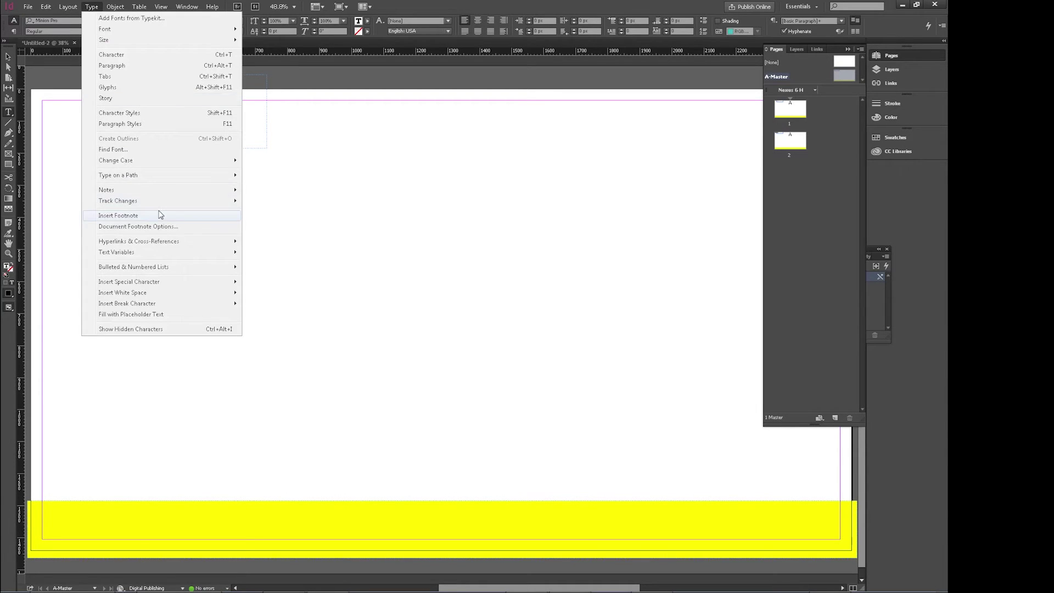
pyautogui.moveTo(163, 284)
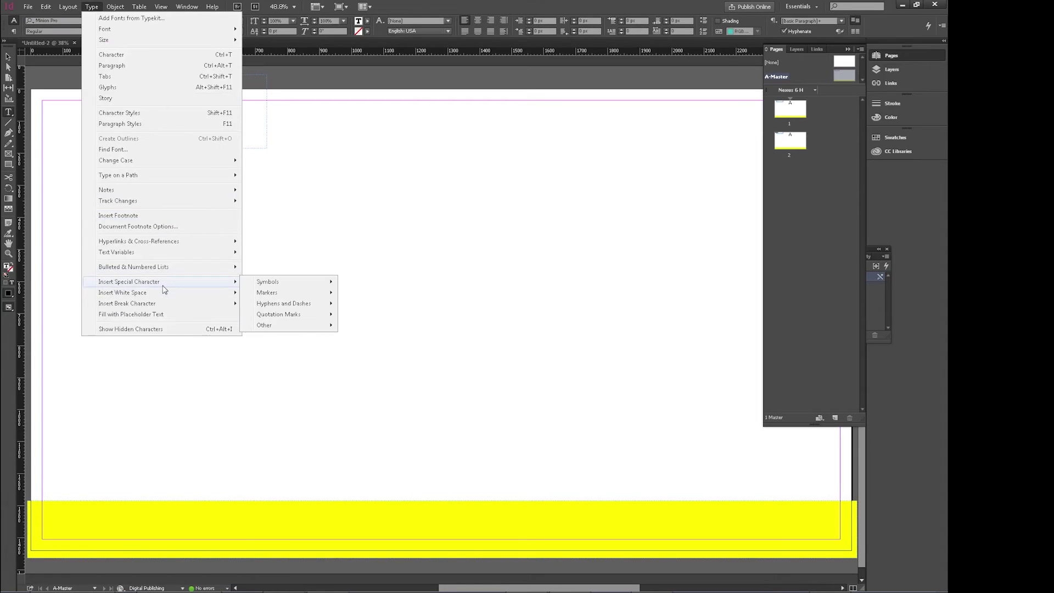
pyautogui.moveTo(290, 298)
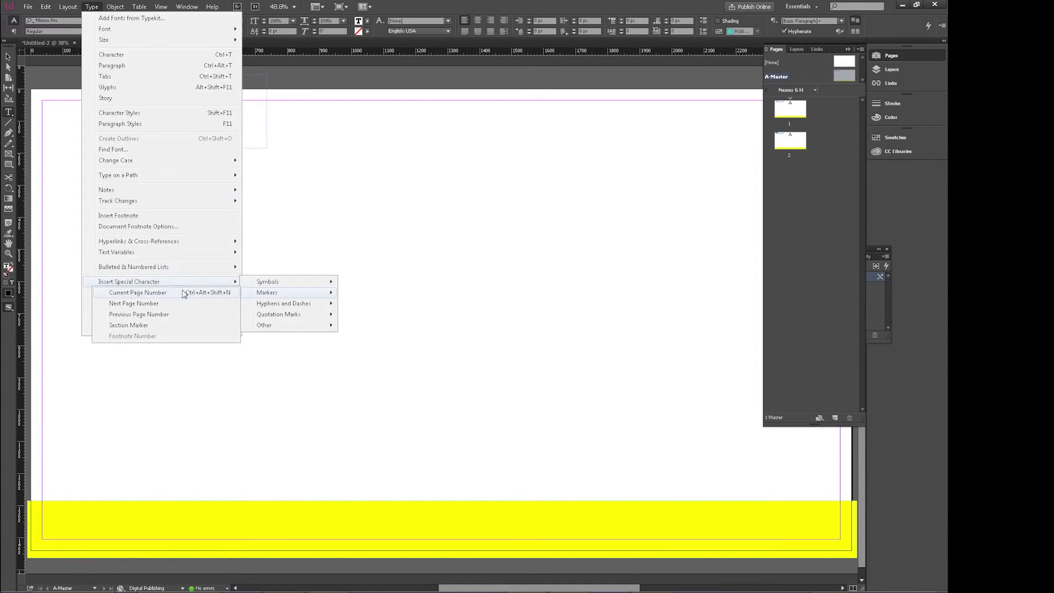
pyautogui.click(137, 293)
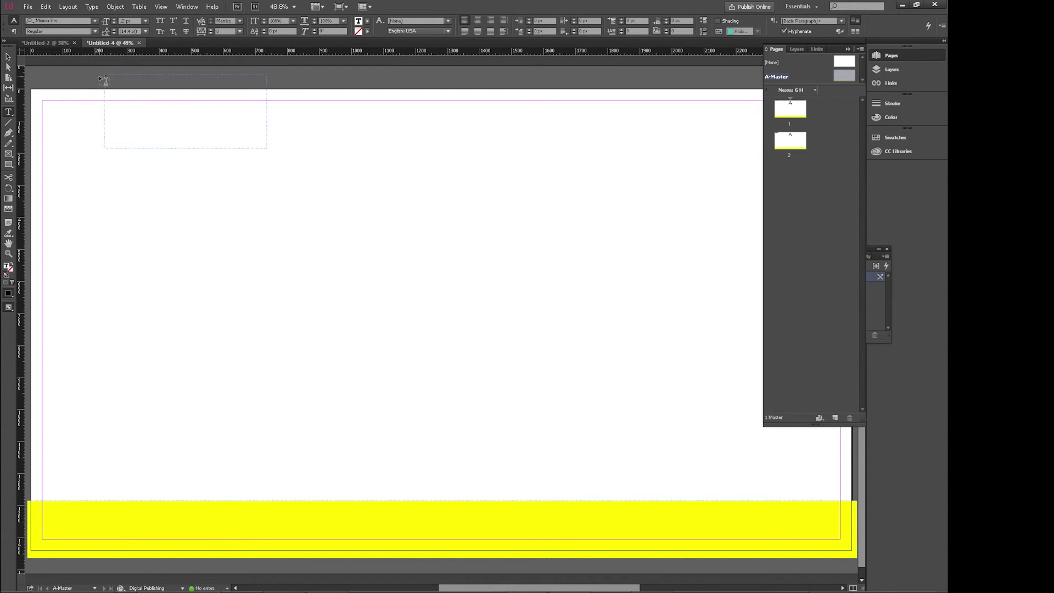
# Step: Make the page number 72 pt and move it into the yellow band's right end
pyautogui.click(146, 21)
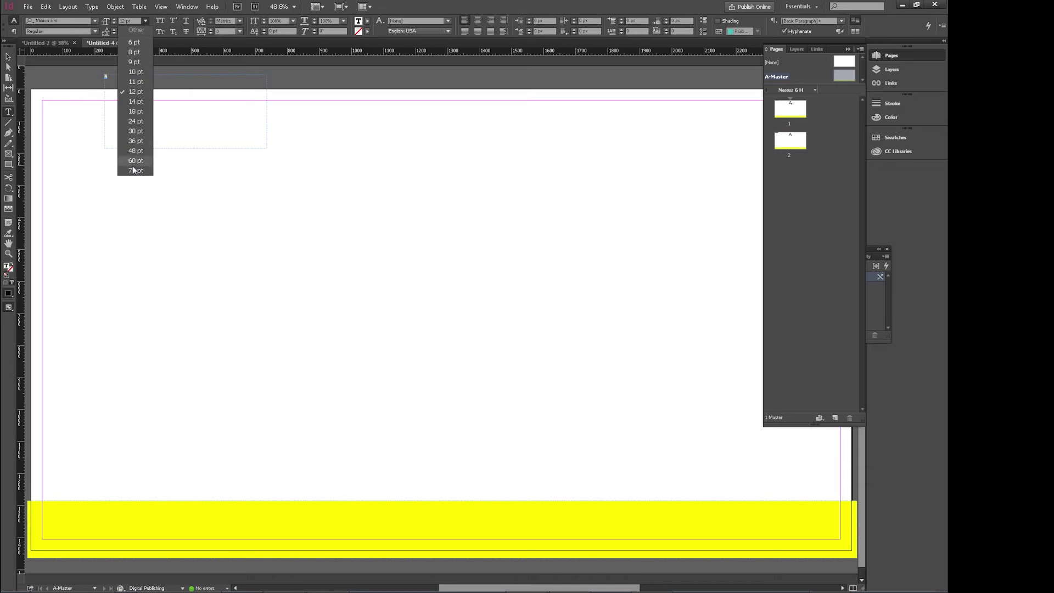
pyautogui.click(136, 170)
pyautogui.click(8, 56)
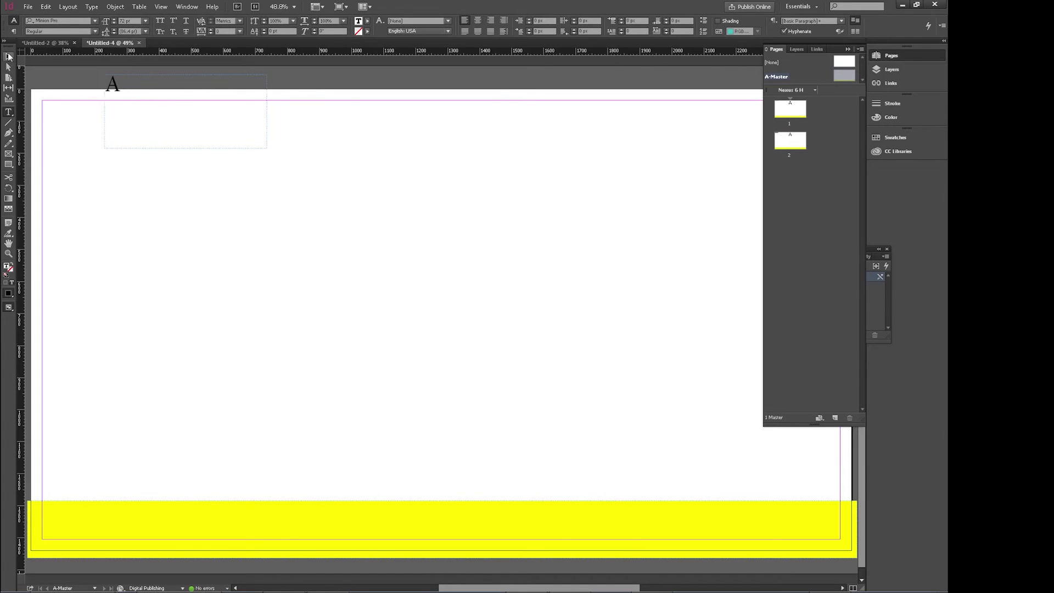
pyautogui.moveTo(116, 83); pyautogui.dragTo(819, 524)
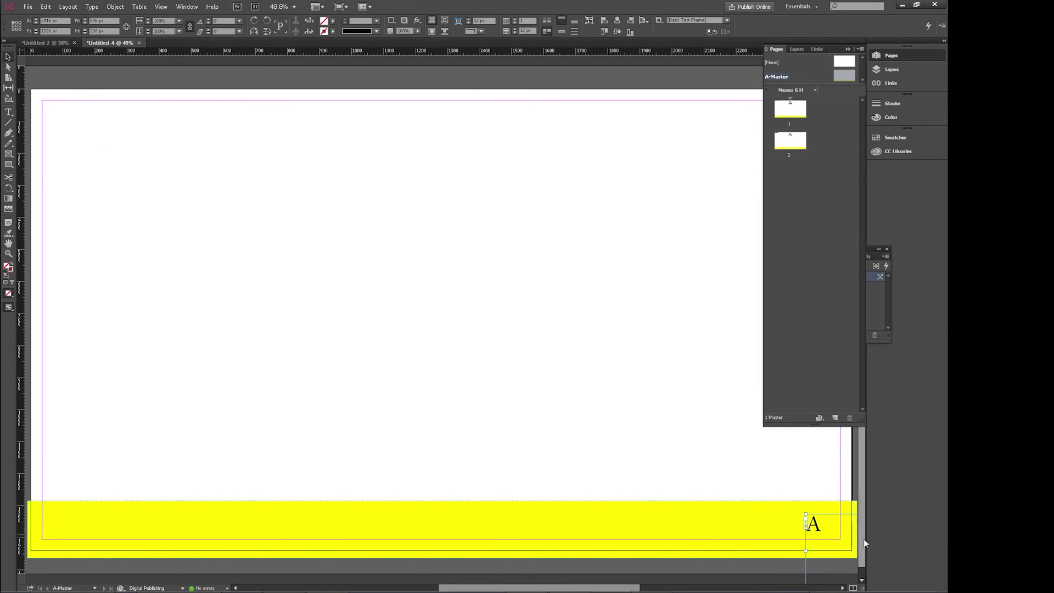
# Step: View page 1, then page 2, confirming each yellow footer shows its own number
pyautogui.click(794, 116)
pyautogui.doubleClick(794, 116)
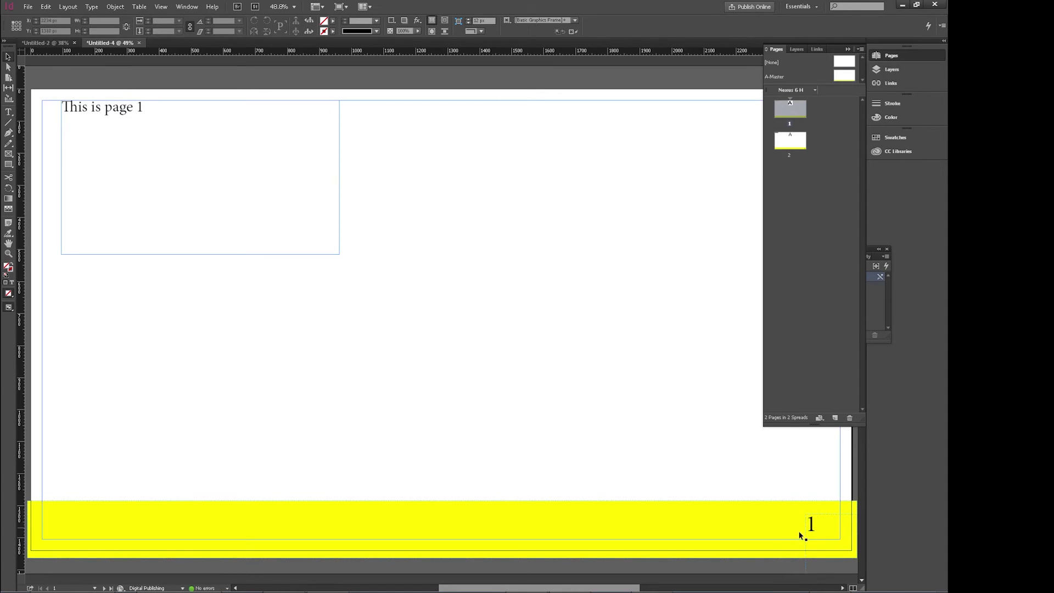
pyautogui.doubleClick(791, 147)
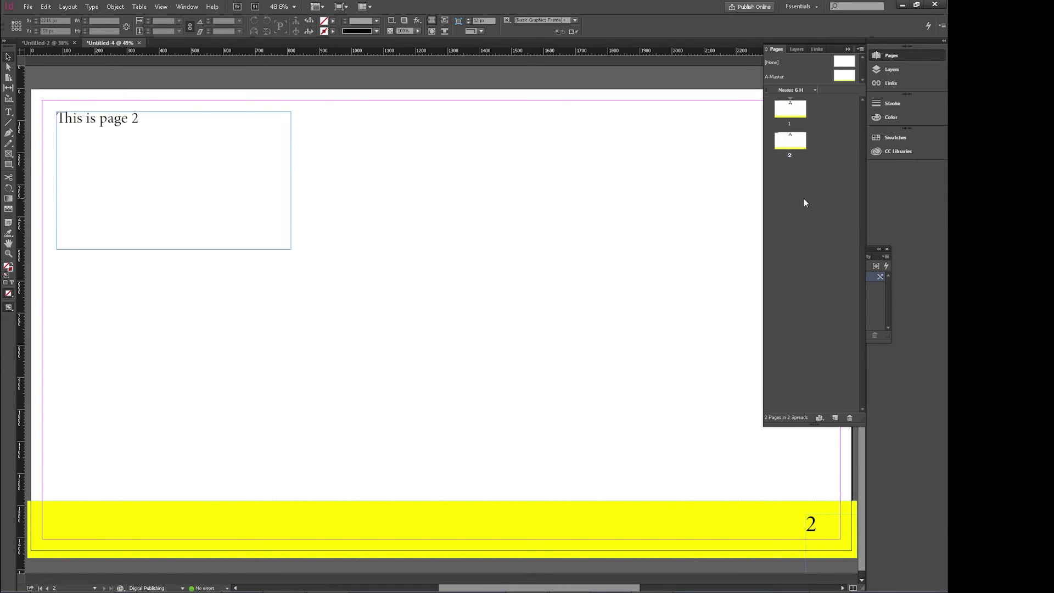
# Step: Add pages 3 and 4, then view pages 3, 2 and 1 to check their footer numbers
pyautogui.click(829, 420)
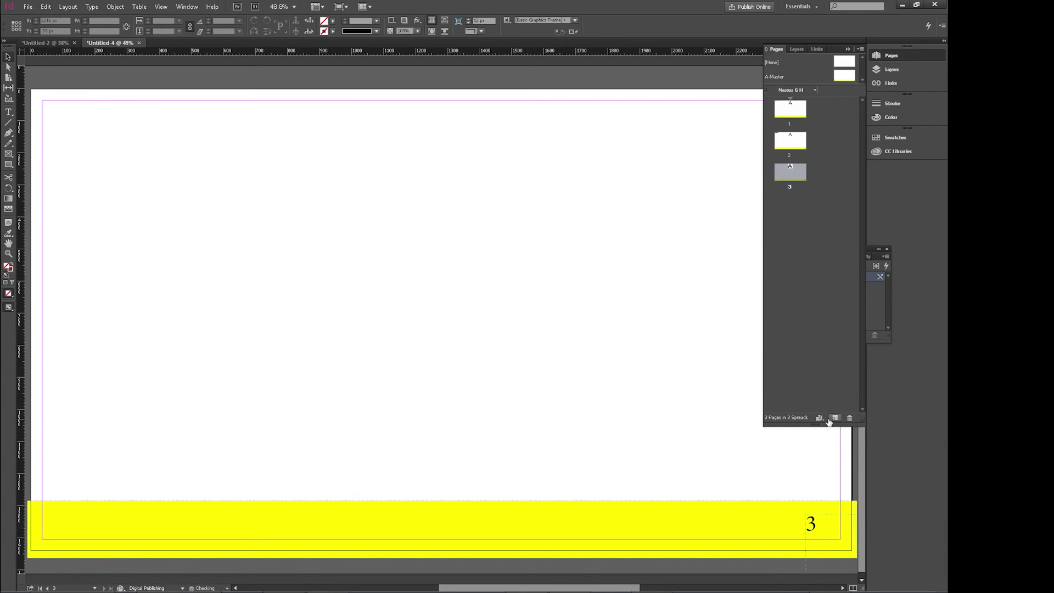
pyautogui.click(835, 418)
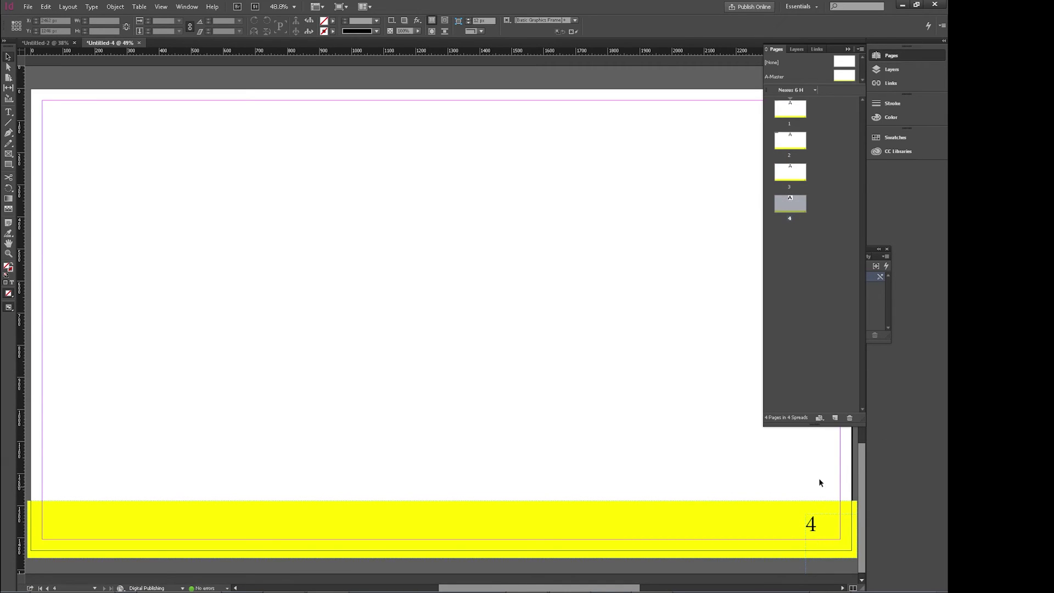
pyautogui.doubleClick(791, 175)
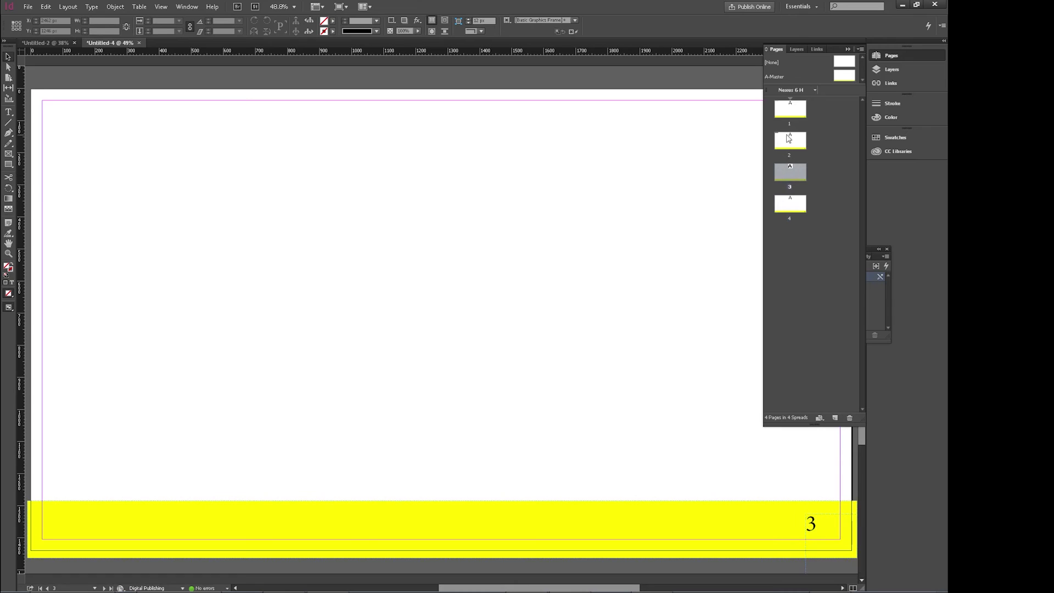
pyautogui.doubleClick(788, 140)
pyautogui.doubleClick(790, 114)
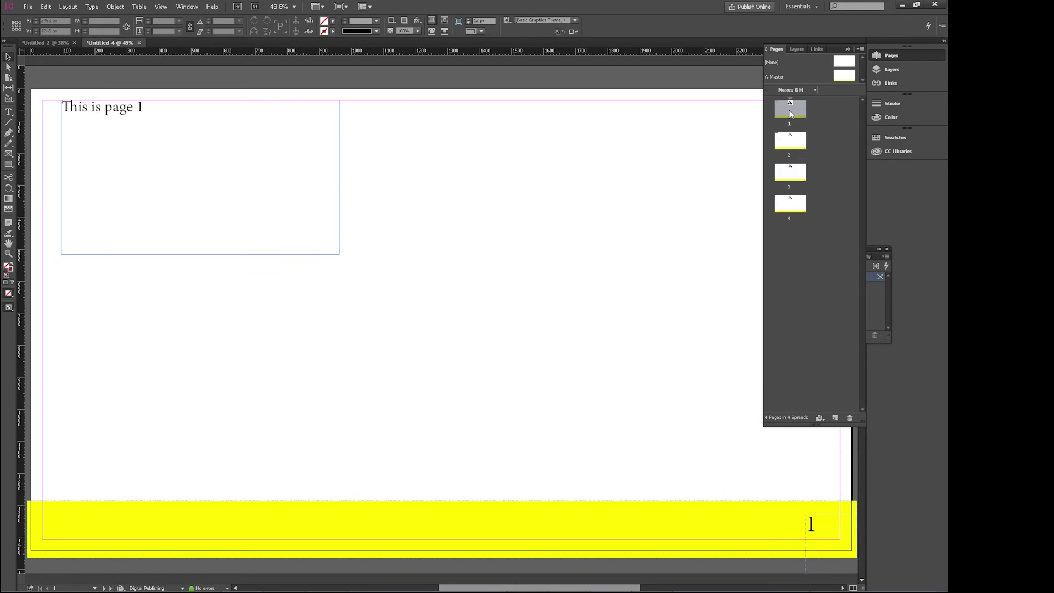